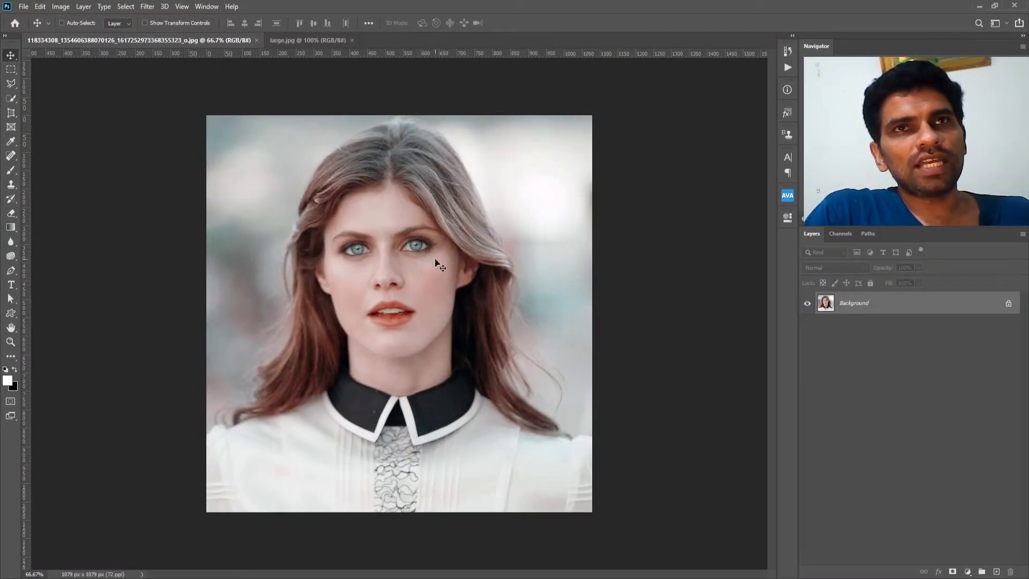
Step: Switch to the large.jpg snake photo and zoom in on its red forked tongue
{"action": "left_click_drag", "start_coordinate": [406, 251], "coordinate": [409, 274]}
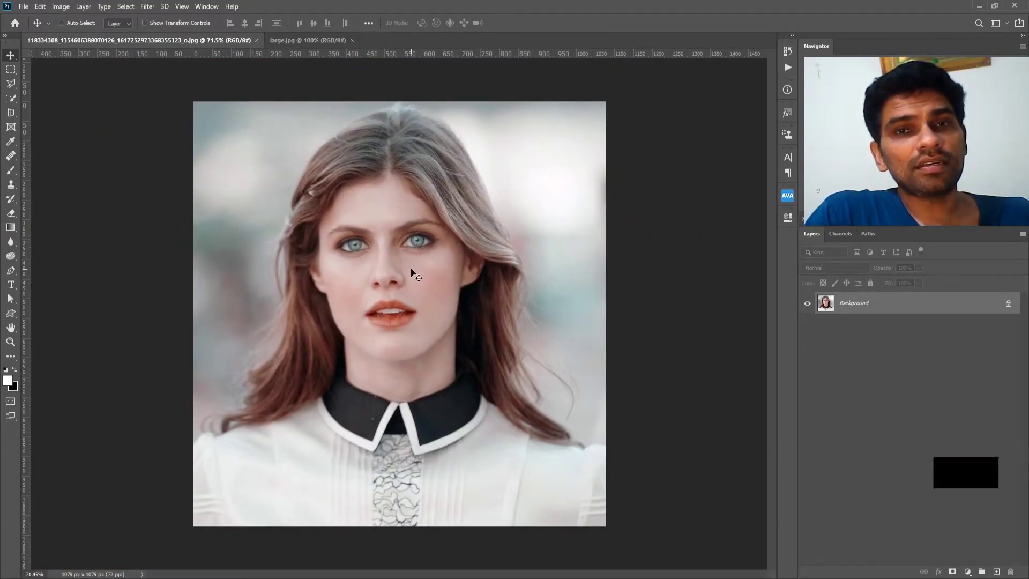
{"action": "left_click", "coordinate": [295, 40]}
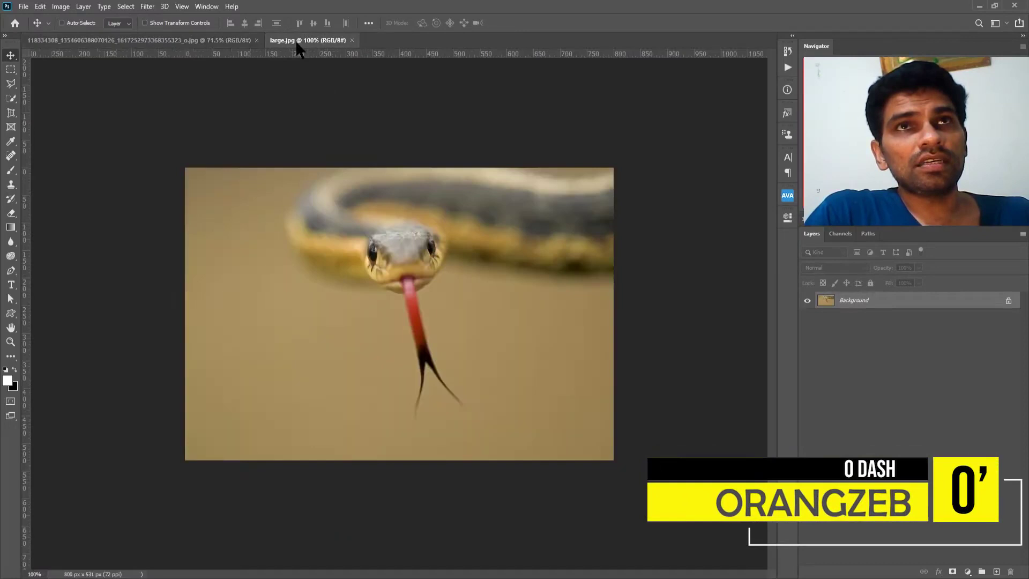
{"action": "left_click_drag", "start_coordinate": [418, 285], "coordinate": [433, 268]}
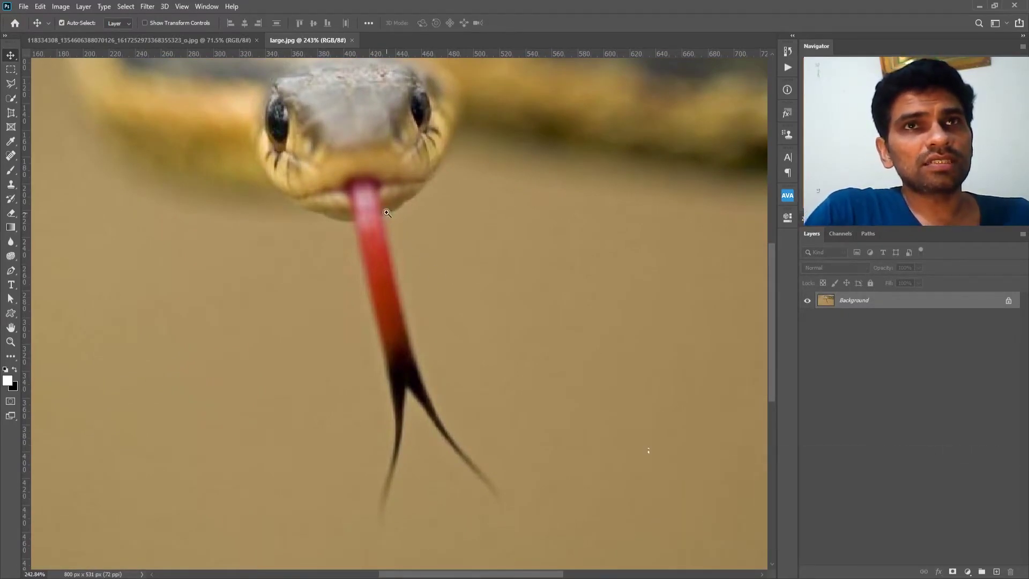
{"action": "scroll", "coordinate": [383, 194], "scroll_direction": "up", "scroll_amount": 1}
{"action": "scroll", "coordinate": [383, 194], "scroll_direction": "up", "scroll_amount": 3}
{"action": "scroll", "coordinate": [386, 201], "scroll_direction": "down", "scroll_amount": 1}
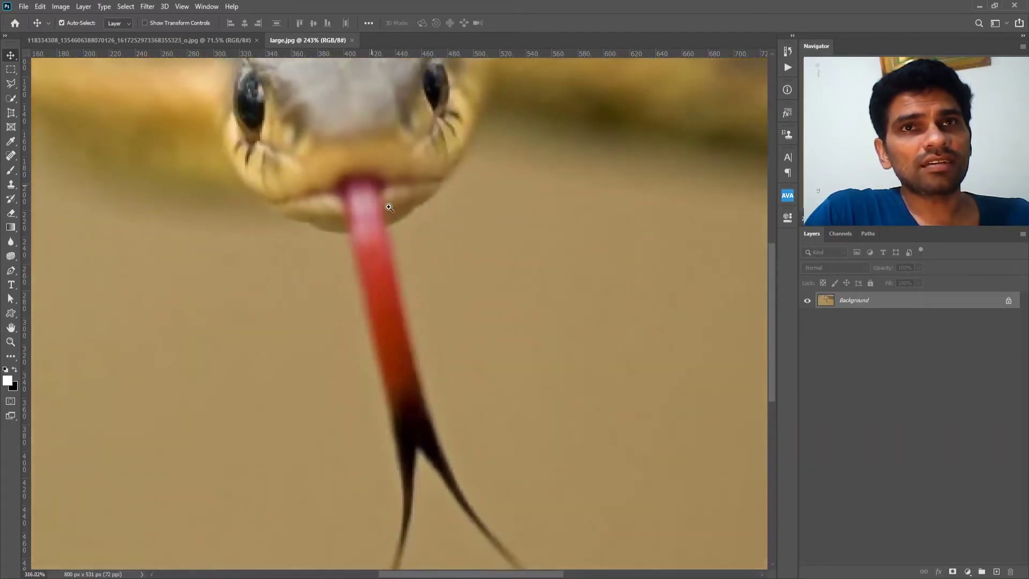
{"action": "scroll", "coordinate": [430, 248], "scroll_direction": "down", "scroll_amount": 3}
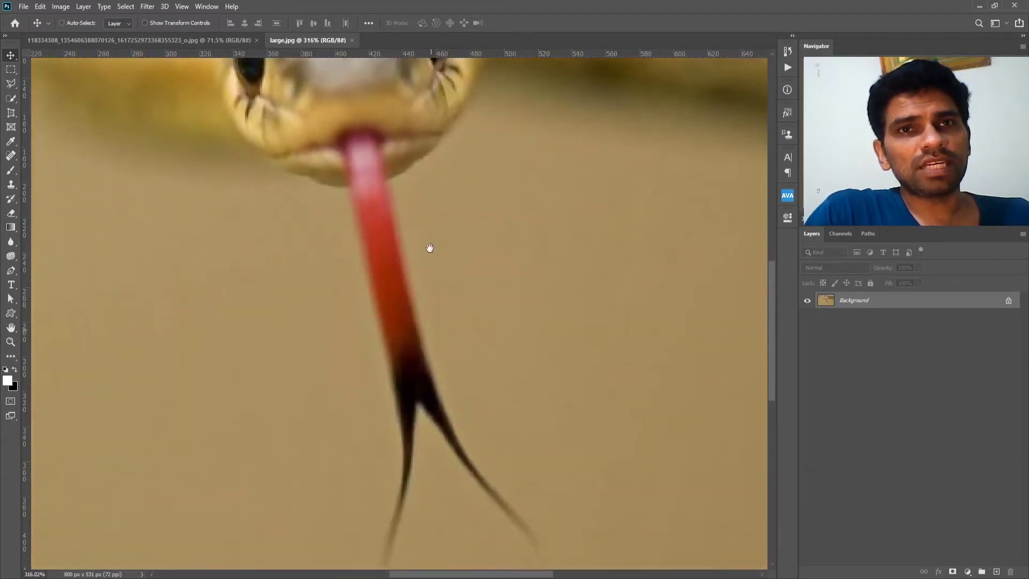
{"action": "scroll", "coordinate": [436, 375], "scroll_direction": "up", "scroll_amount": 1}
{"action": "scroll", "coordinate": [437, 378], "scroll_direction": "down", "scroll_amount": 2}
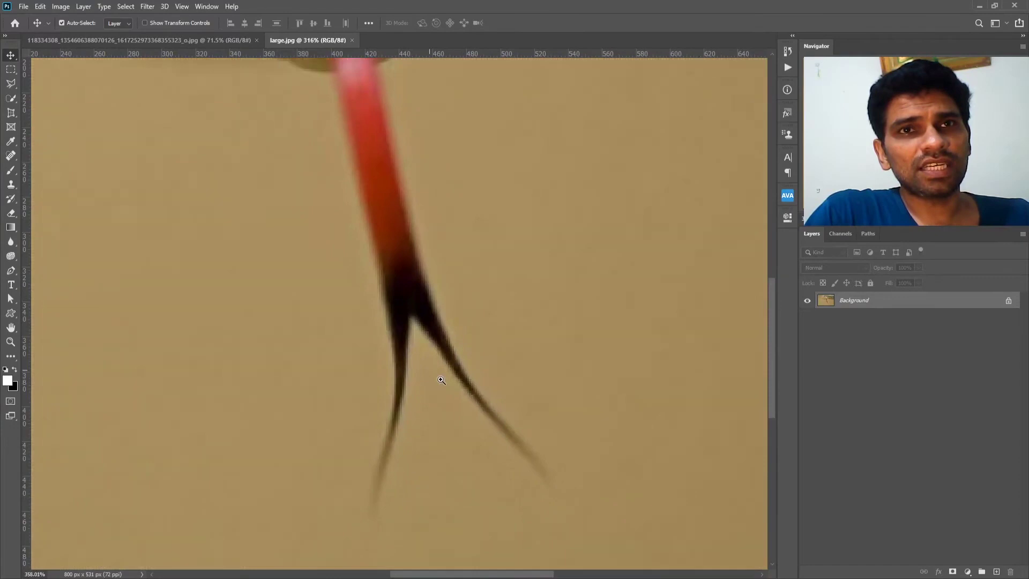
{"action": "scroll", "coordinate": [438, 385], "scroll_direction": "up", "scroll_amount": 1}
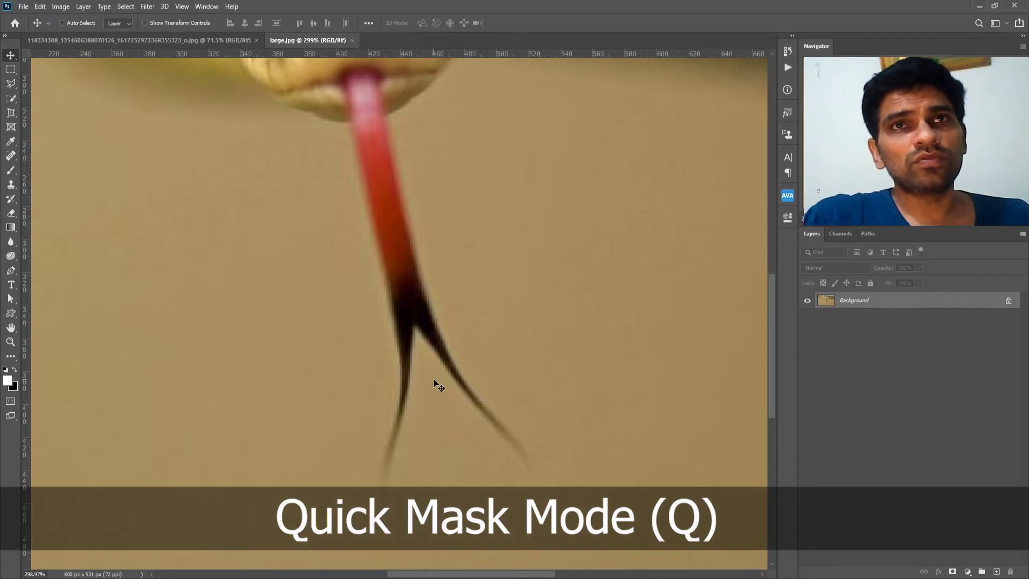
Step: Set Quick Mask options to Selected Areas with a green (2aff00) overlay at 50% opacity
{"action": "key", "text": "q"}
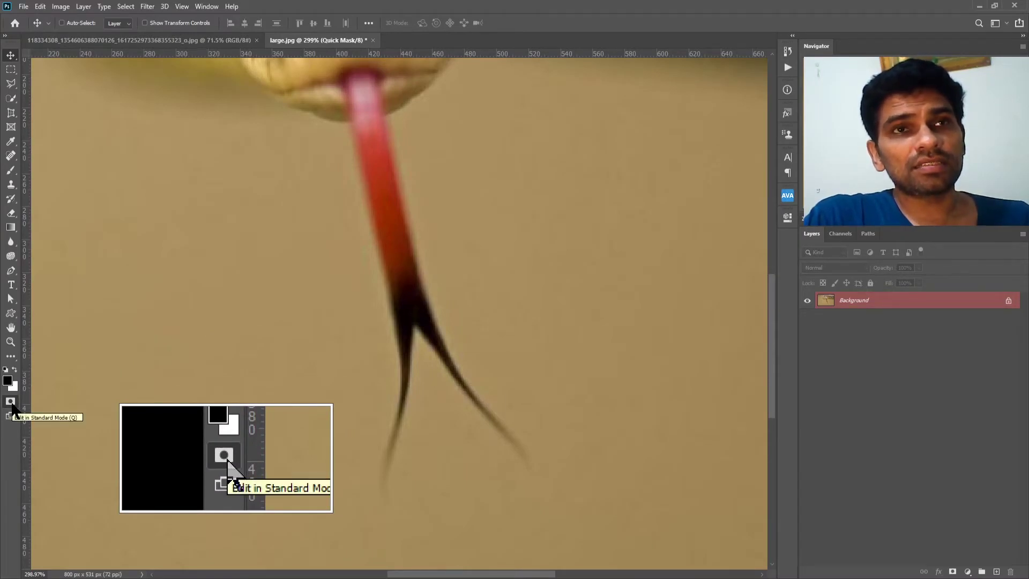
{"action": "double_click", "coordinate": [11, 402]}
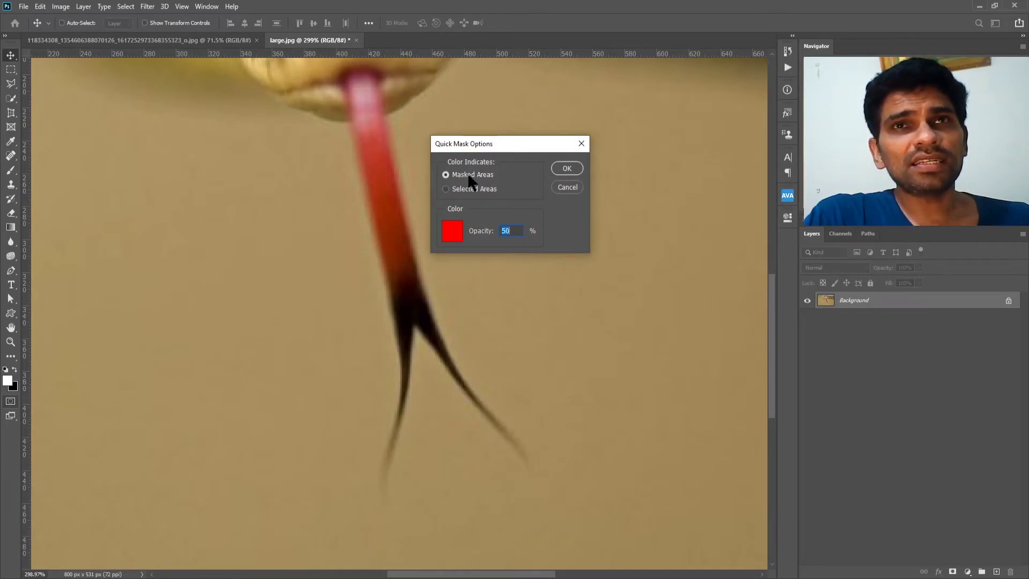
{"action": "left_click", "coordinate": [460, 188]}
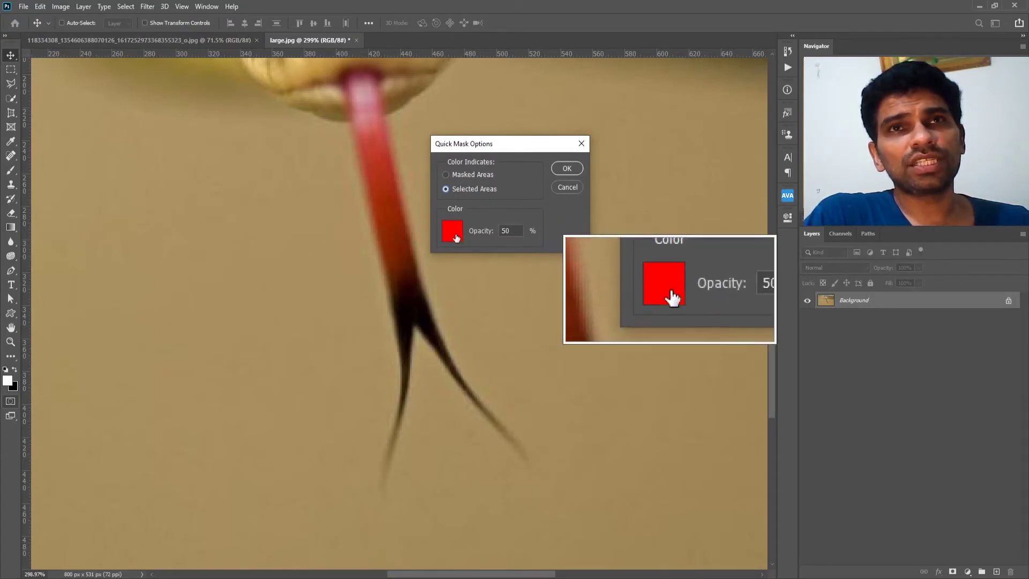
{"action": "left_click", "coordinate": [455, 235]}
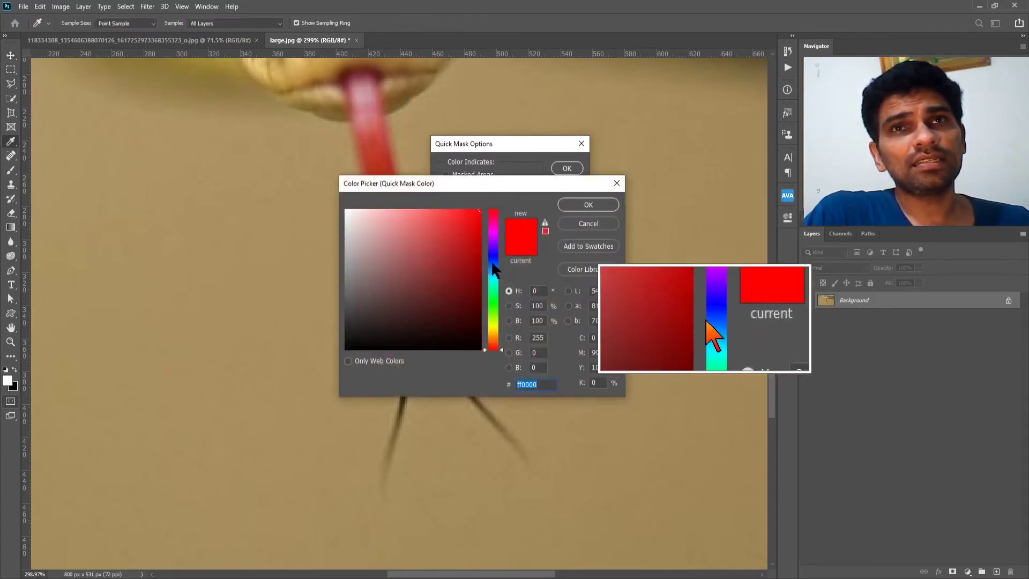
{"action": "left_click_drag", "start_coordinate": [495, 293], "coordinate": [493, 306]}
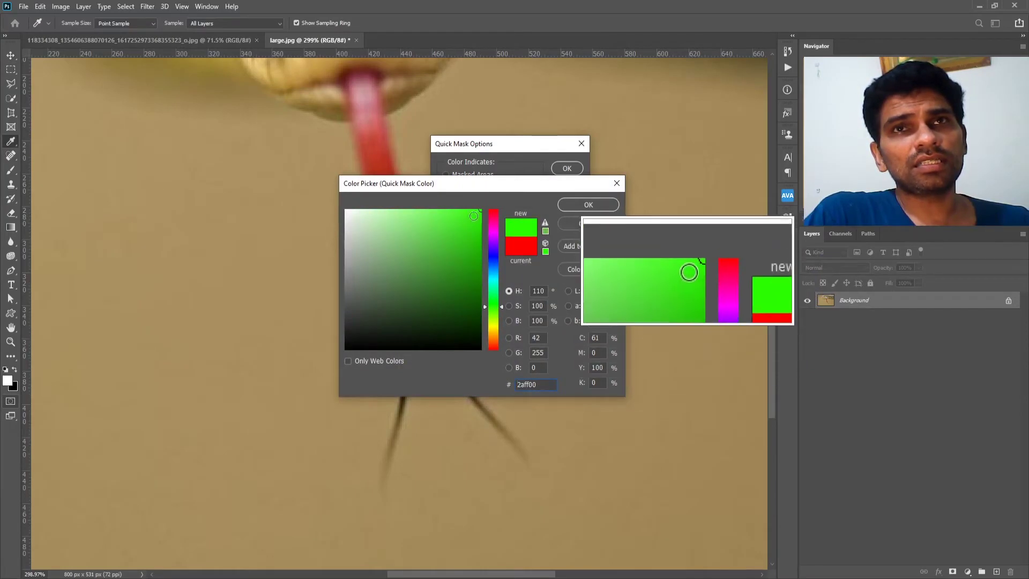
{"action": "left_click", "coordinate": [584, 205]}
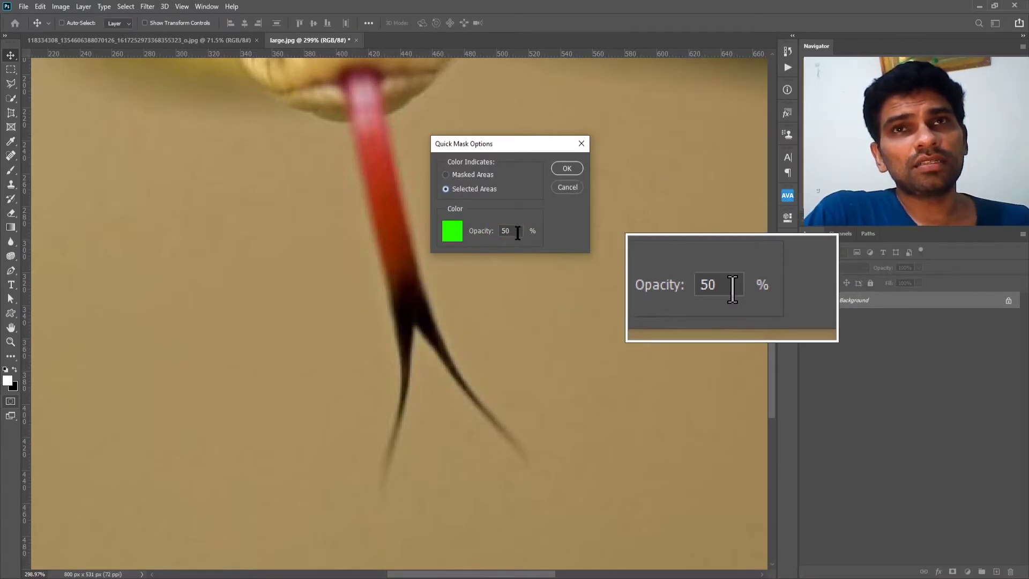
{"action": "left_click", "coordinate": [560, 168]}
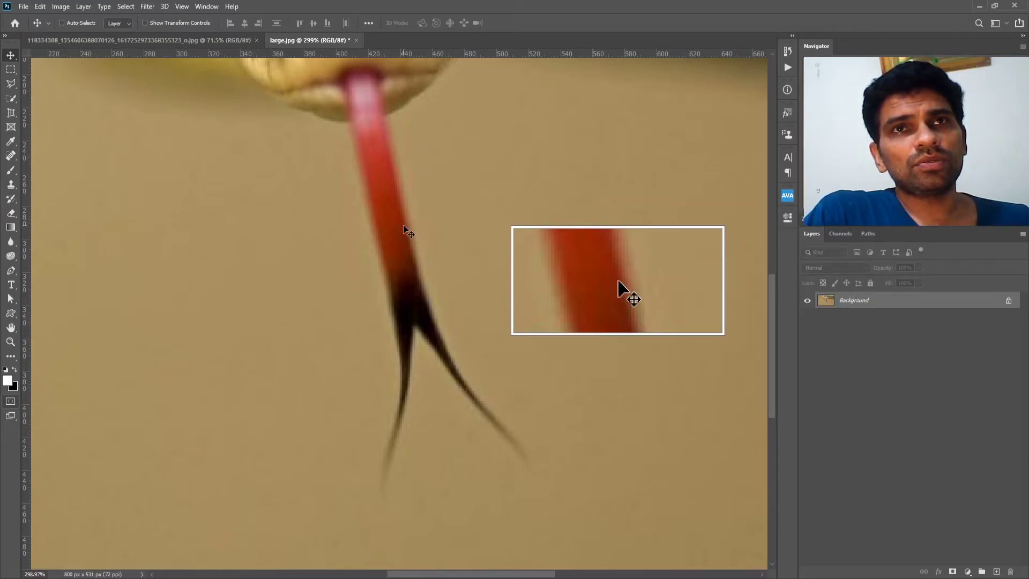
Step: Enter Quick Mask mode with the Brush tool shrunk to 25 px
{"action": "key", "text": "q"}
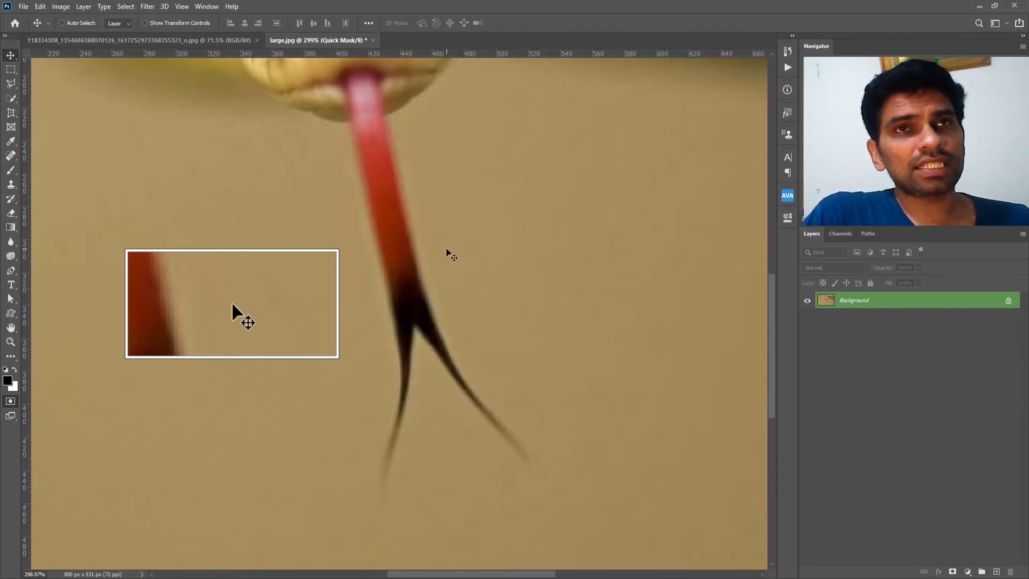
{"action": "key", "text": "b"}
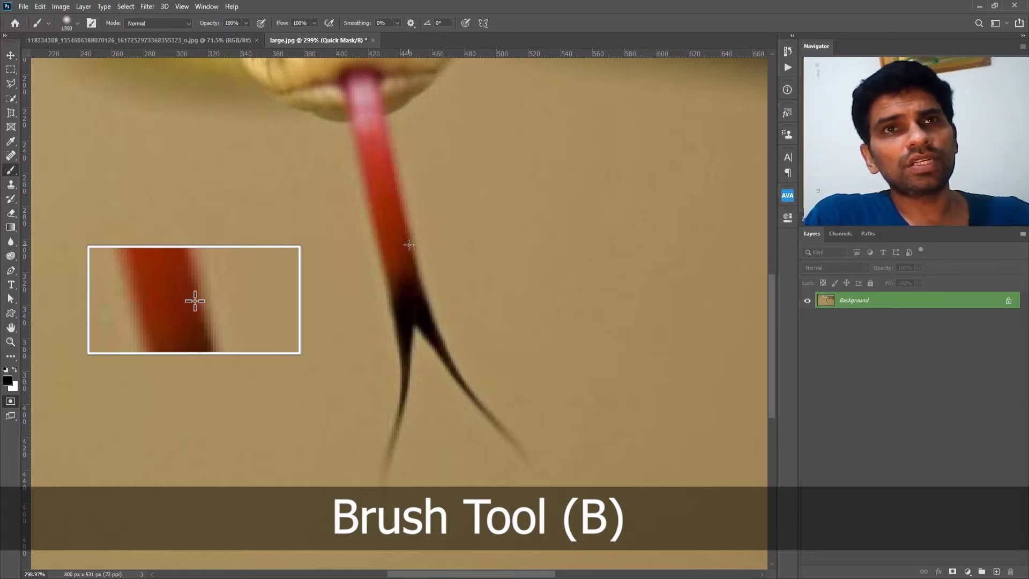
{"action": "key", "text": "bracketleft"}
{"action": "key", "text": "bracketleft"}
{"action": "key", "text": "bracketleft"}
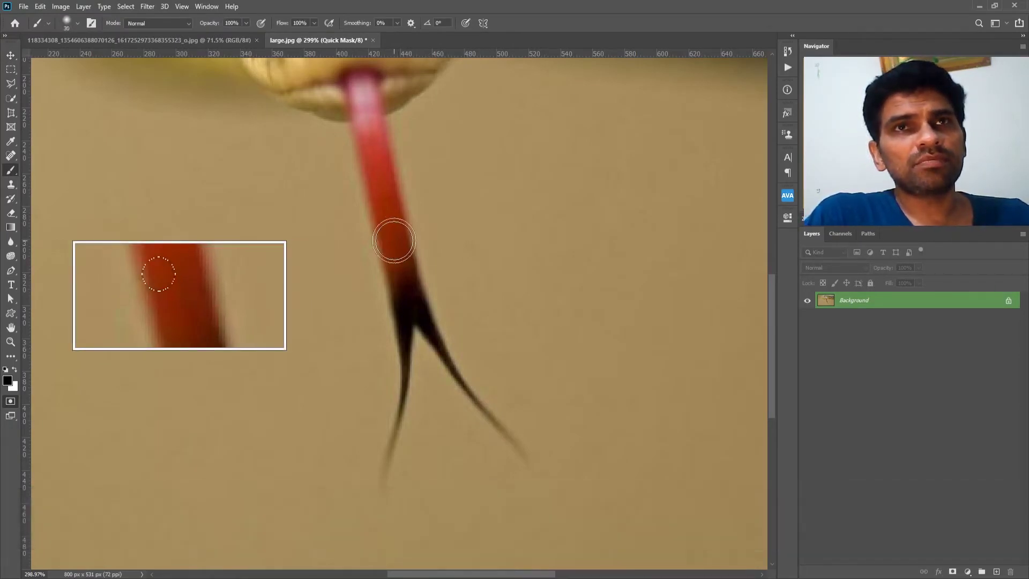
{"action": "key", "text": "bracketleft"}
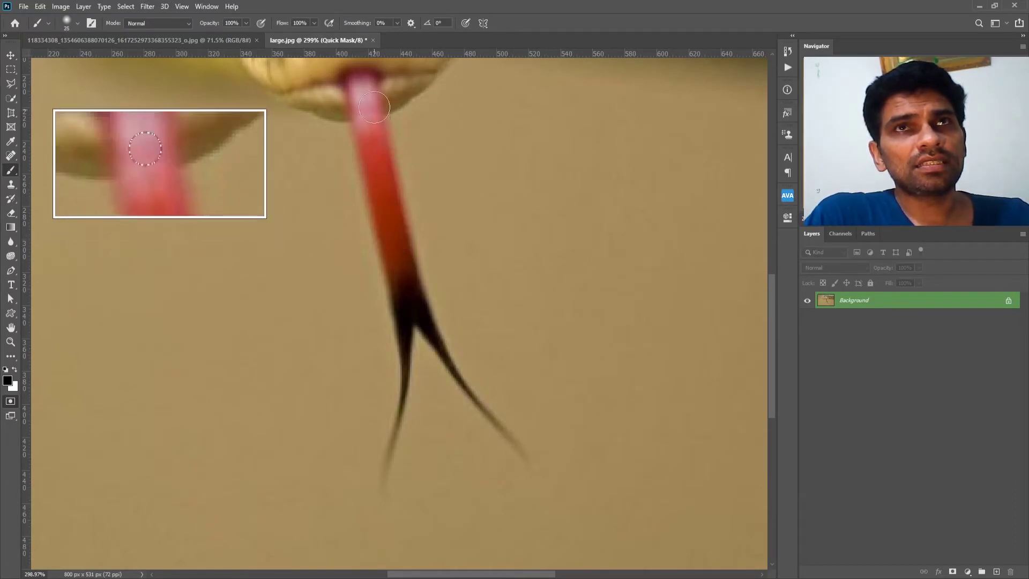
Step: Paint the mask down the tongue's stem, then both fork tips with a 10 px brush
{"action": "left_click", "coordinate": [363, 90]}
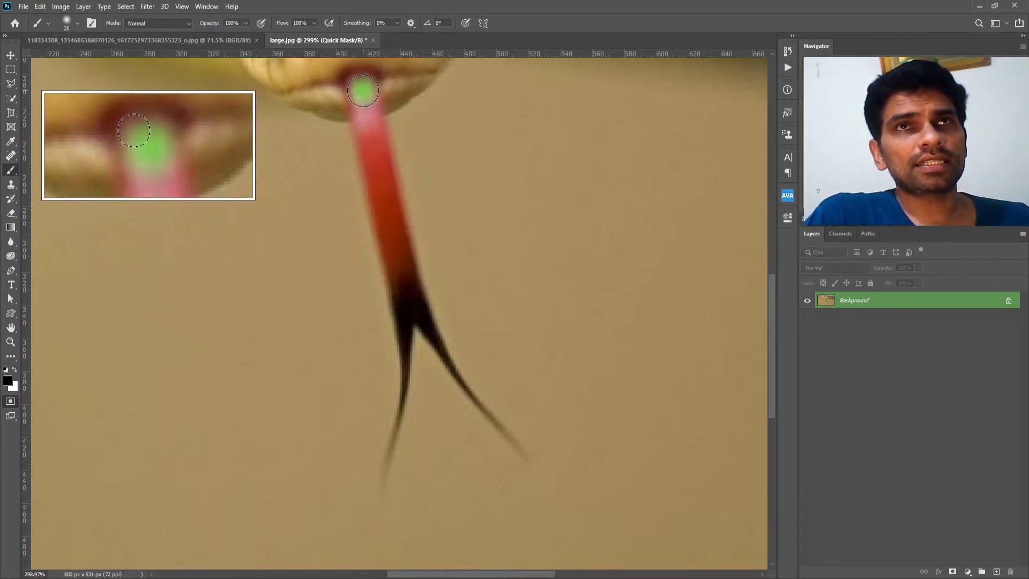
{"action": "left_click_drag", "start_coordinate": [363, 91], "coordinate": [404, 304]}
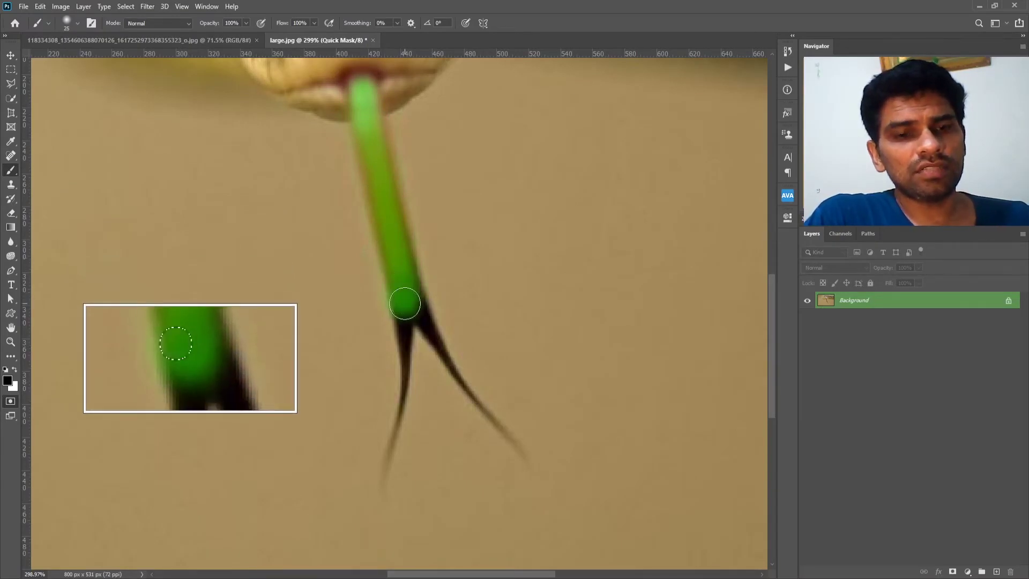
{"action": "key", "text": "bracketleft"}
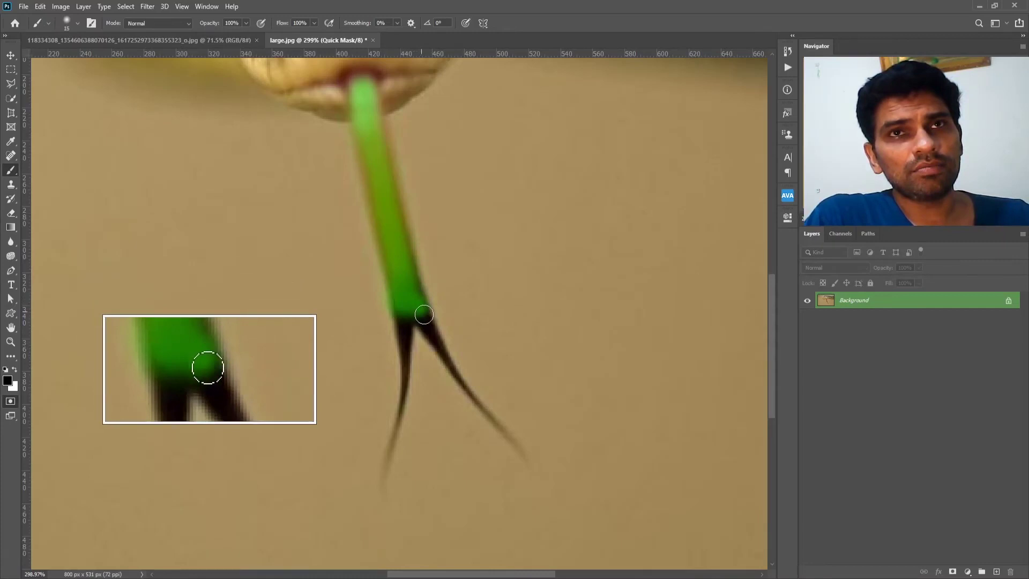
{"action": "key", "text": "bracketleft"}
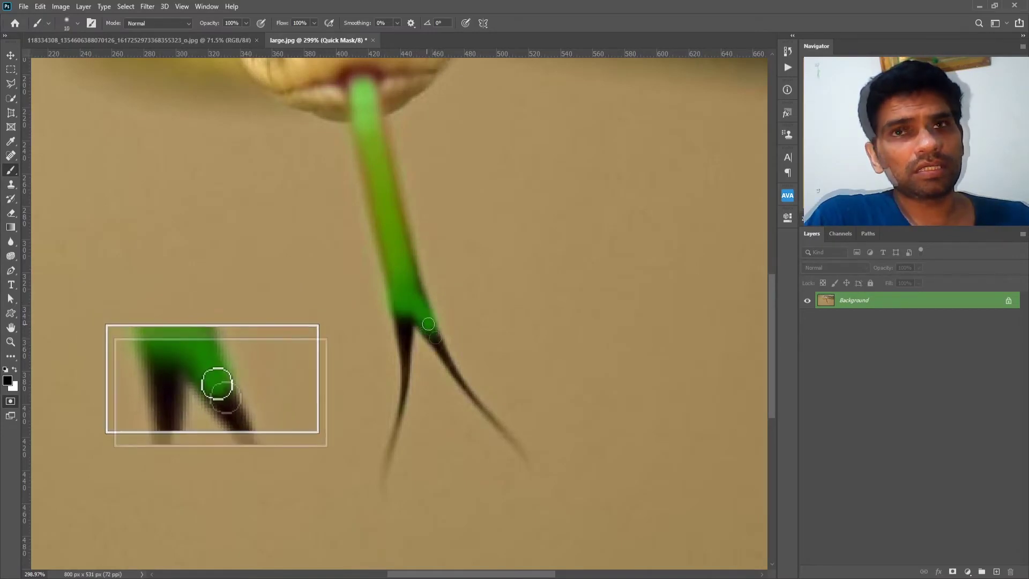
{"action": "mouse_move", "coordinate": [429, 325]}
{"action": "left_mouse_down"}
{"action": "mouse_move", "coordinate": [456, 378]}
{"action": "mouse_move", "coordinate": [520, 440]}
{"action": "left_mouse_up"}
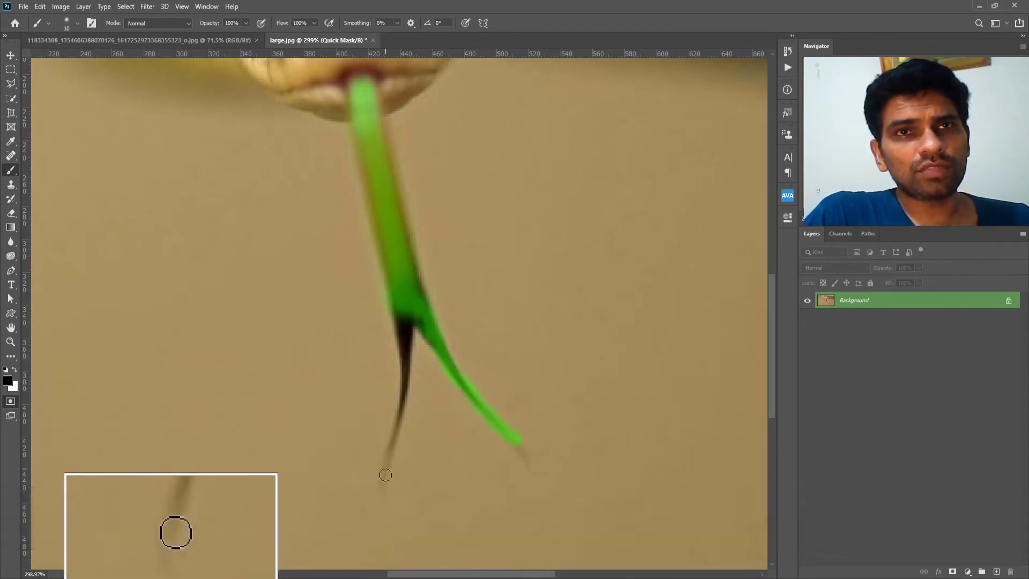
{"action": "mouse_move", "coordinate": [386, 475]}
{"action": "left_mouse_down"}
{"action": "mouse_move", "coordinate": [410, 354]}
{"action": "mouse_move", "coordinate": [403, 314]}
{"action": "mouse_move", "coordinate": [399, 335]}
{"action": "mouse_move", "coordinate": [404, 357]}
{"action": "mouse_move", "coordinate": [420, 284]}
{"action": "mouse_move", "coordinate": [421, 304]}
{"action": "mouse_move", "coordinate": [400, 304]}
{"action": "mouse_move", "coordinate": [401, 339]}
{"action": "mouse_move", "coordinate": [405, 244]}
{"action": "mouse_move", "coordinate": [383, 127]}
{"action": "mouse_move", "coordinate": [364, 145]}
{"action": "mouse_move", "coordinate": [392, 279]}
{"action": "mouse_move", "coordinate": [400, 239]}
{"action": "mouse_move", "coordinate": [409, 276]}
{"action": "mouse_move", "coordinate": [408, 245]}
{"action": "mouse_move", "coordinate": [434, 304]}
{"action": "left_mouse_up"}
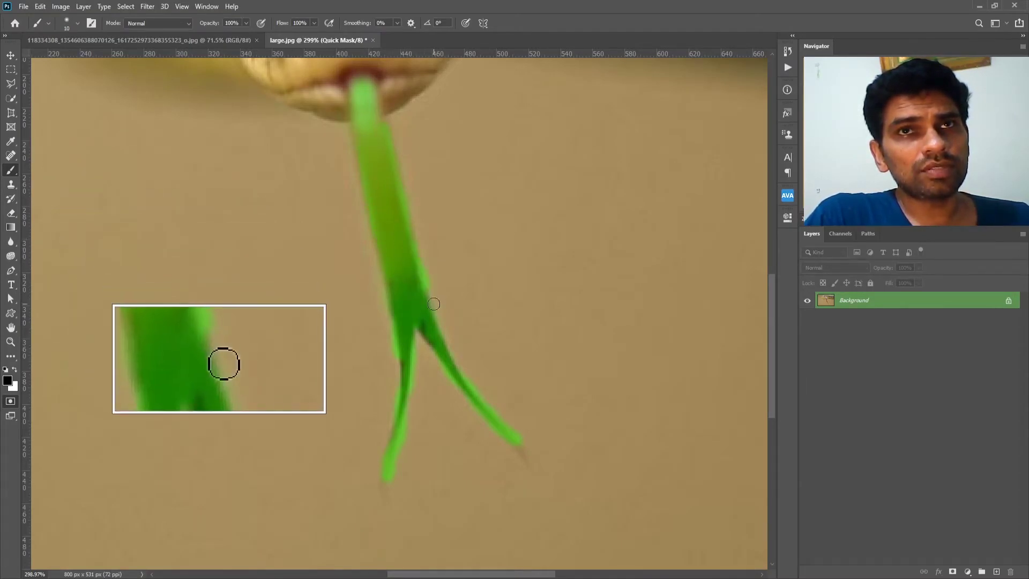
{"action": "key", "text": "x"}
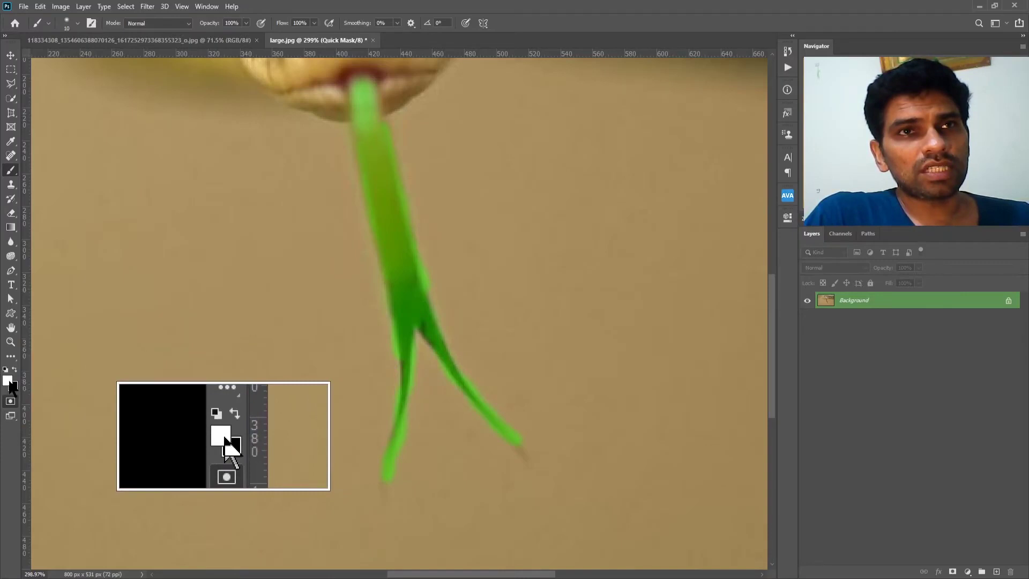
Step: Touch up the tongue mask, extending it to the right fork tip and panning up to the mouth
{"action": "scroll", "coordinate": [435, 258], "scroll_direction": "up", "scroll_amount": 2}
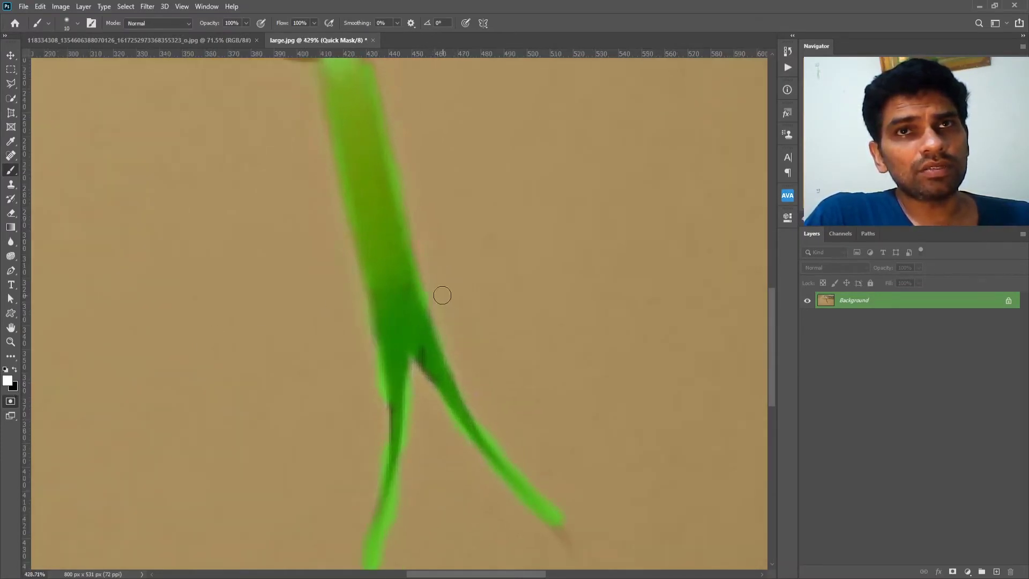
{"action": "left_click_drag", "start_coordinate": [531, 416], "coordinate": [530, 264]}
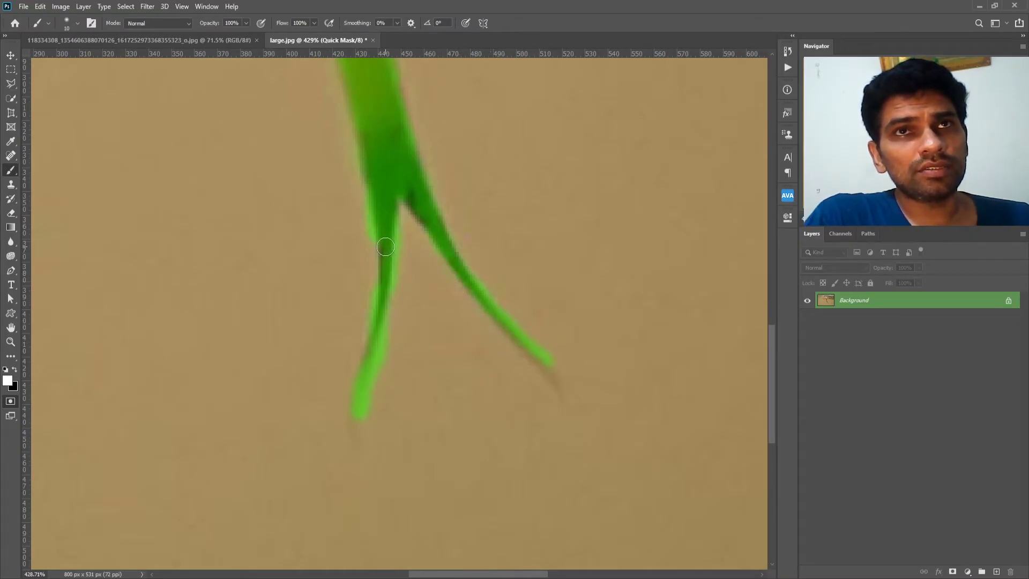
{"action": "key", "text": "x"}
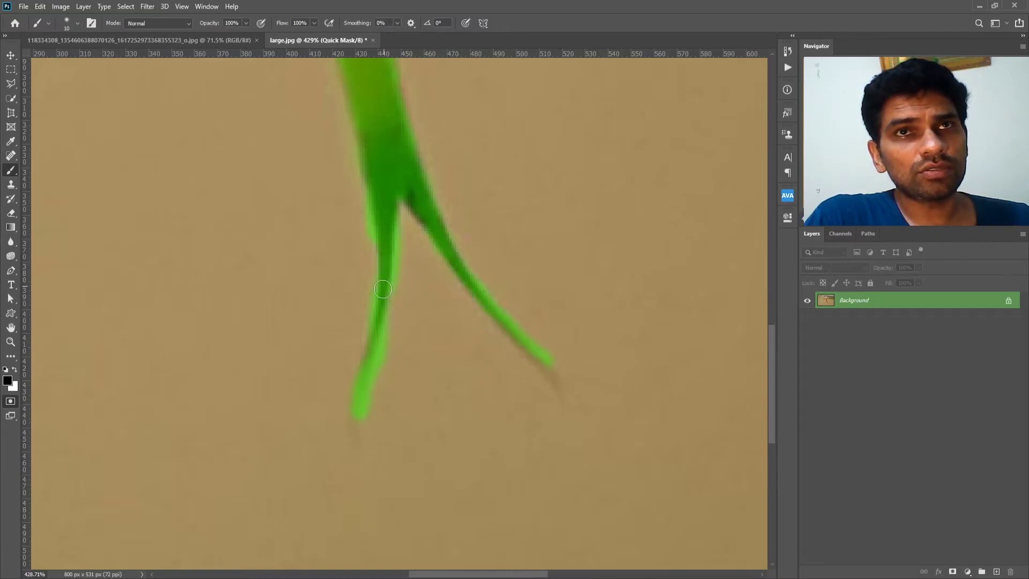
{"action": "key", "text": "x"}
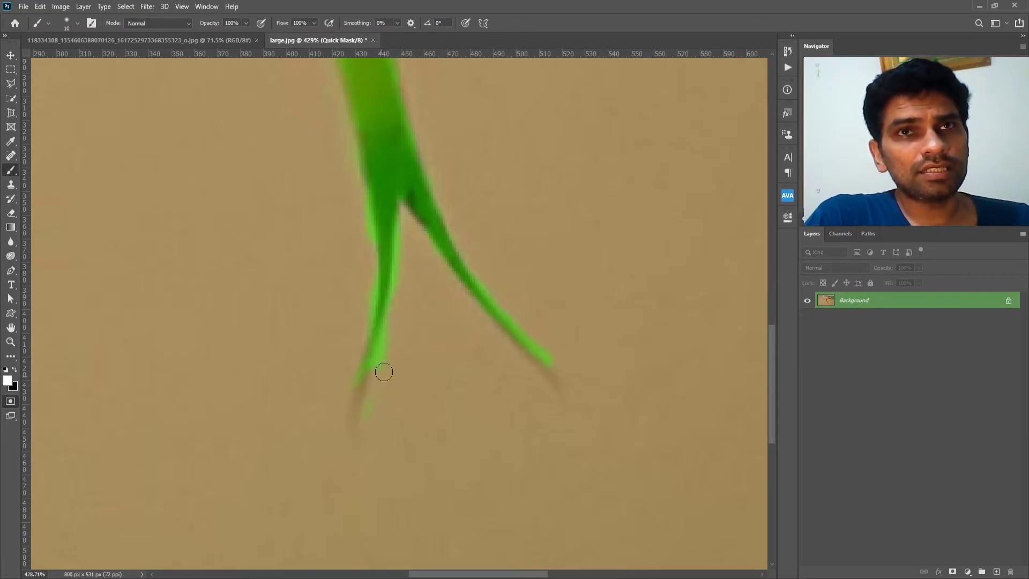
{"action": "key", "text": "x"}
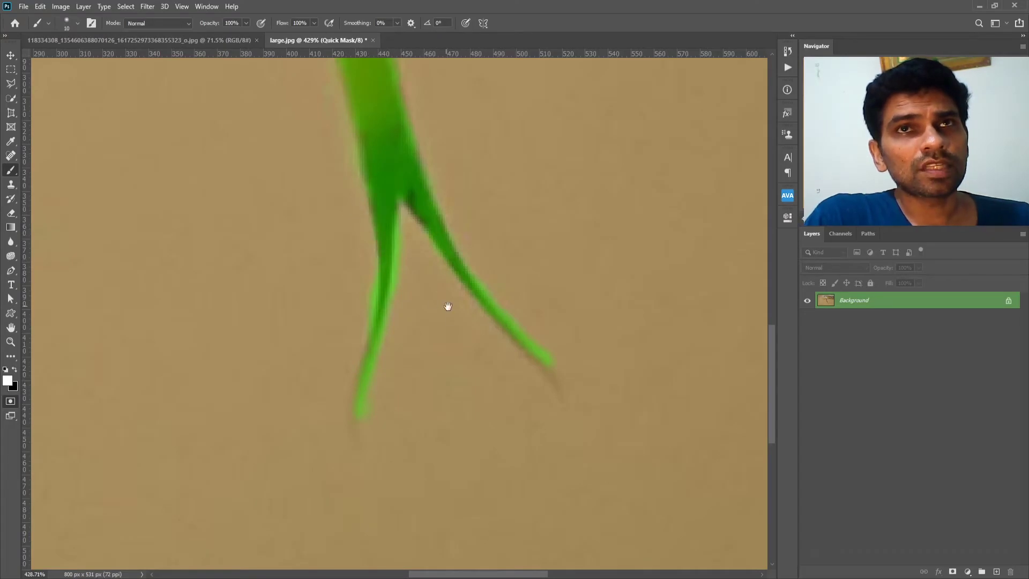
{"action": "left_click_drag", "start_coordinate": [457, 334], "coordinate": [464, 356]}
{"action": "key", "text": "x"}
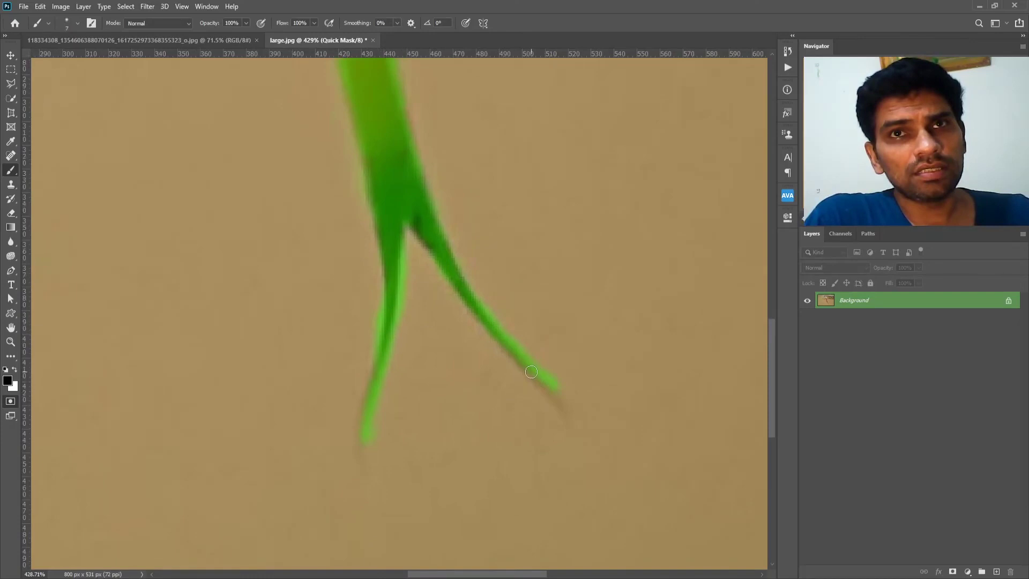
{"action": "left_click_drag", "start_coordinate": [548, 393], "coordinate": [563, 407]}
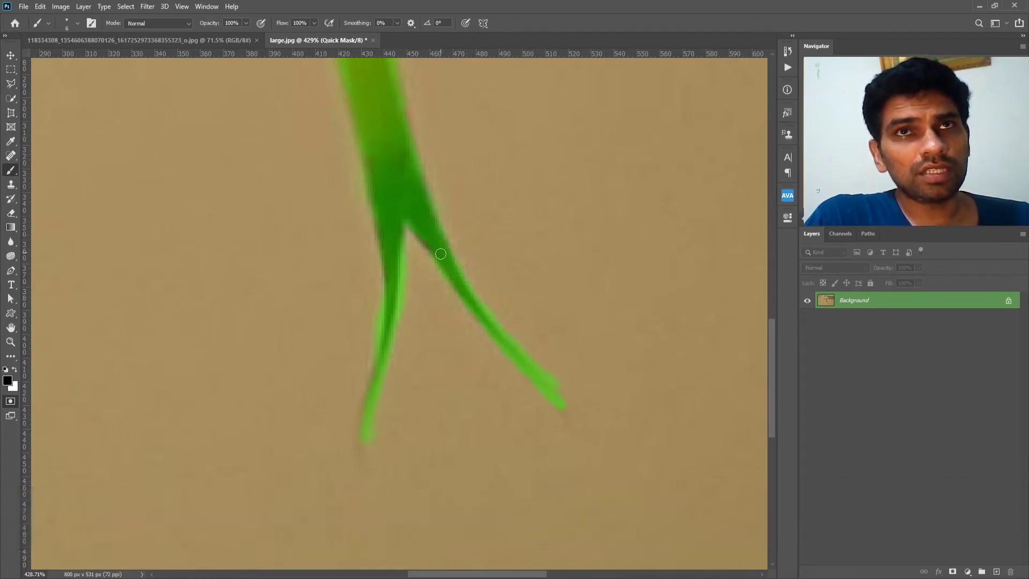
{"action": "left_click_drag", "start_coordinate": [431, 204], "coordinate": [450, 372]}
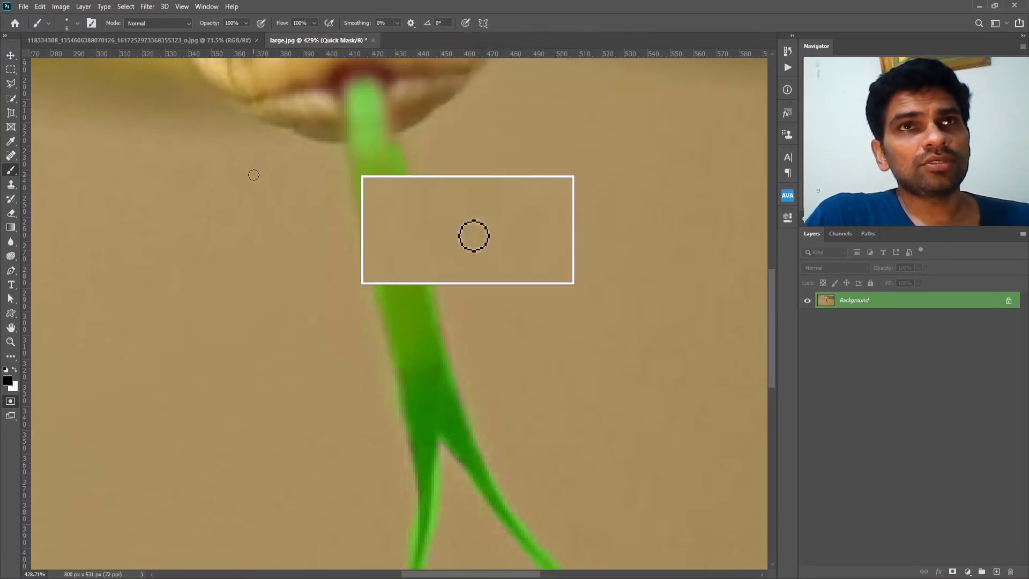
Step: Raise the brush hardness to 20% and fit the whole snake image on screen
{"action": "right_click", "coordinate": [473, 234]}
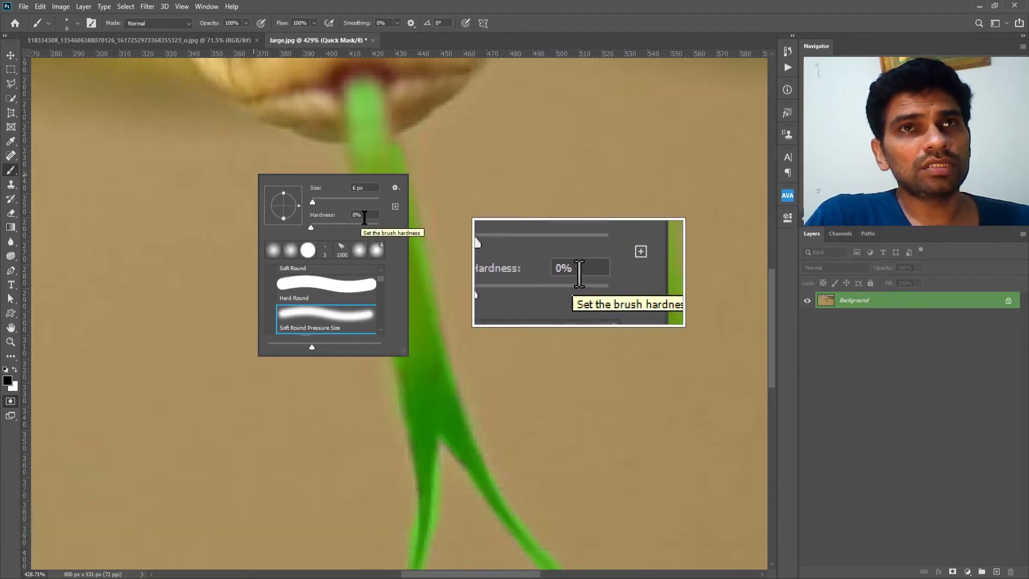
{"action": "left_click_drag", "start_coordinate": [313, 225], "coordinate": [324, 226]}
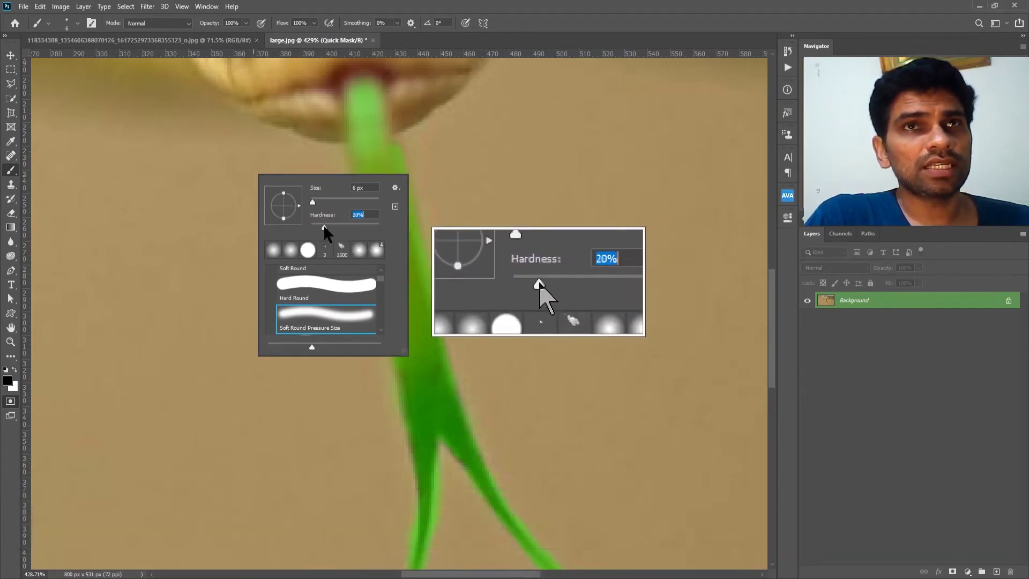
{"action": "key", "text": "Return"}
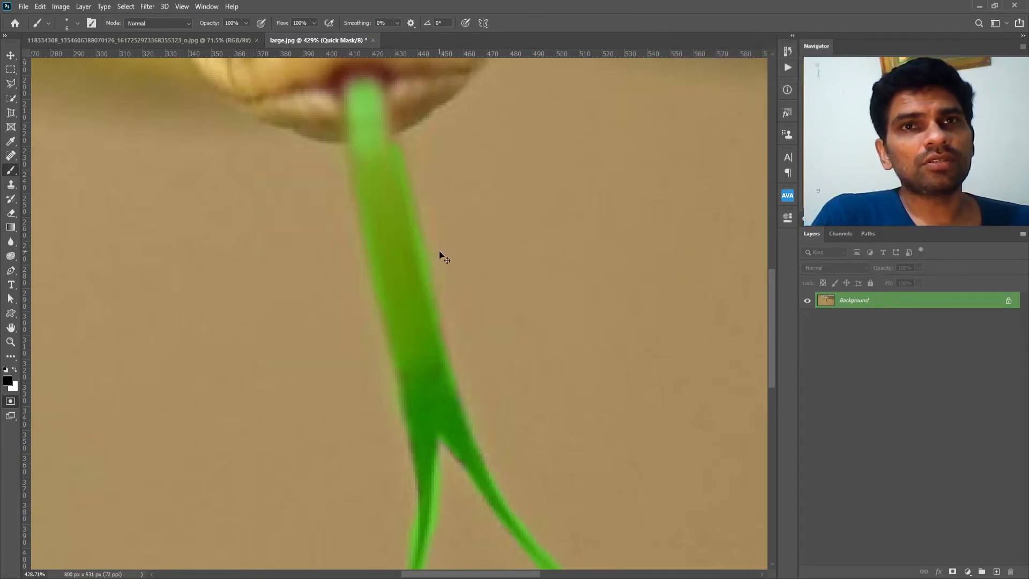
{"action": "key", "text": "ctrl+0"}
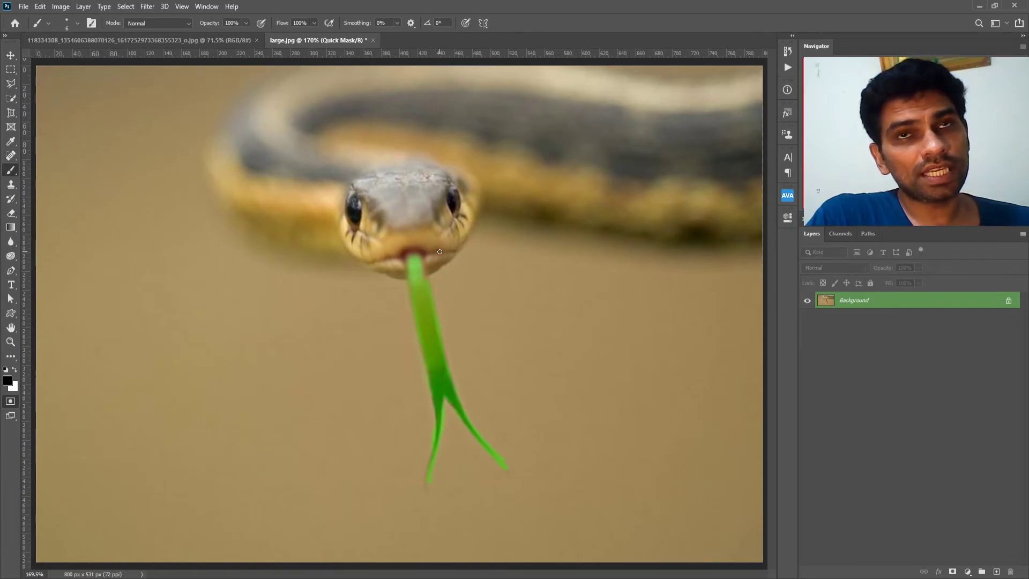
Step: Turn the tongue mask into a selection and copy it with the Move tool
{"action": "key", "text": "q"}
{"action": "key", "text": "v"}
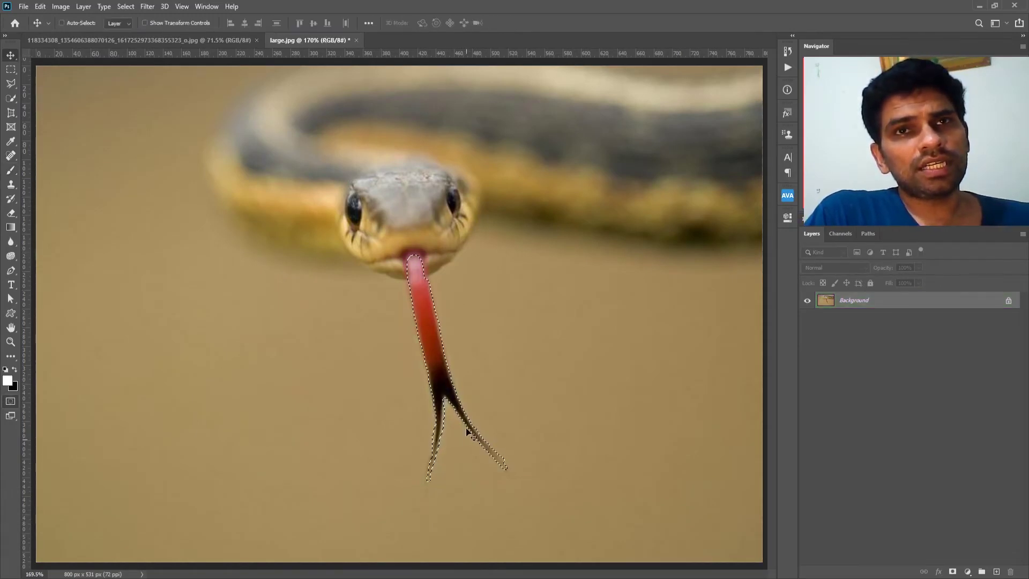
{"action": "key", "text": "ctrl+c"}
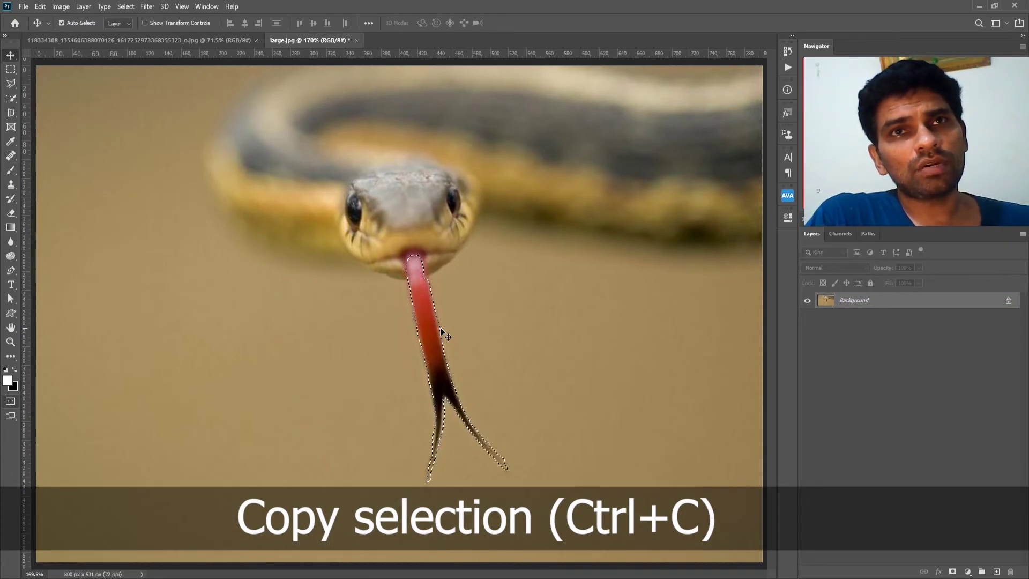
Step: Paste the tongue into the portrait as Layer 1 at her mouth, then select Background
{"action": "left_click", "coordinate": [171, 40]}
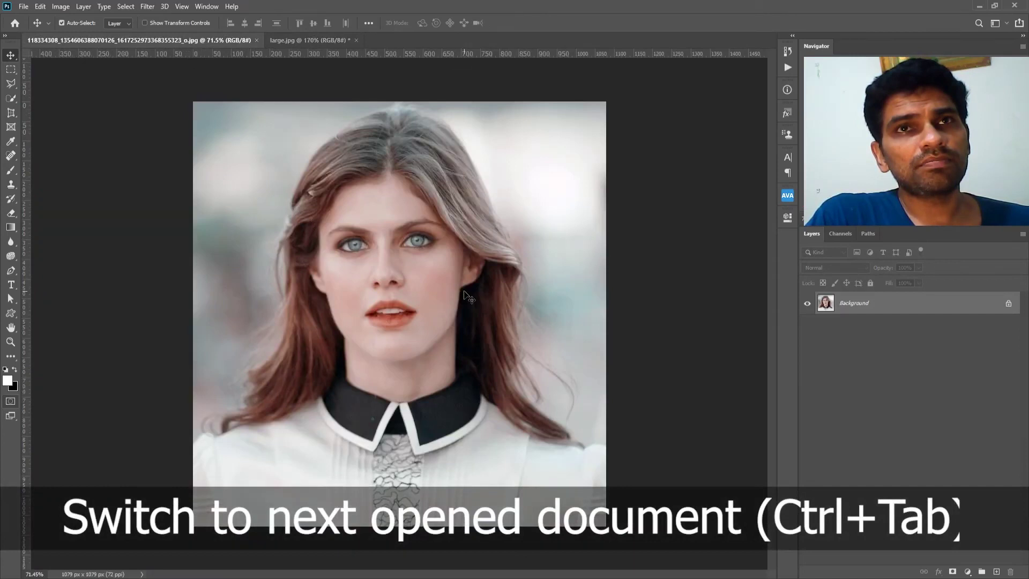
{"action": "key", "text": "ctrl+v"}
{"action": "left_click_drag", "start_coordinate": [388, 282], "coordinate": [393, 320]}
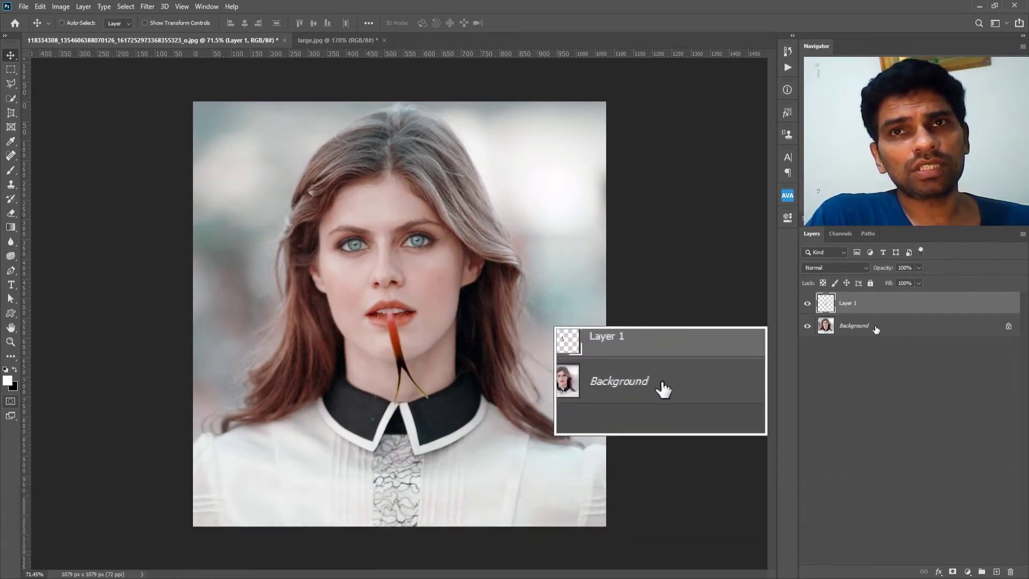
{"action": "left_click", "coordinate": [854, 326]}
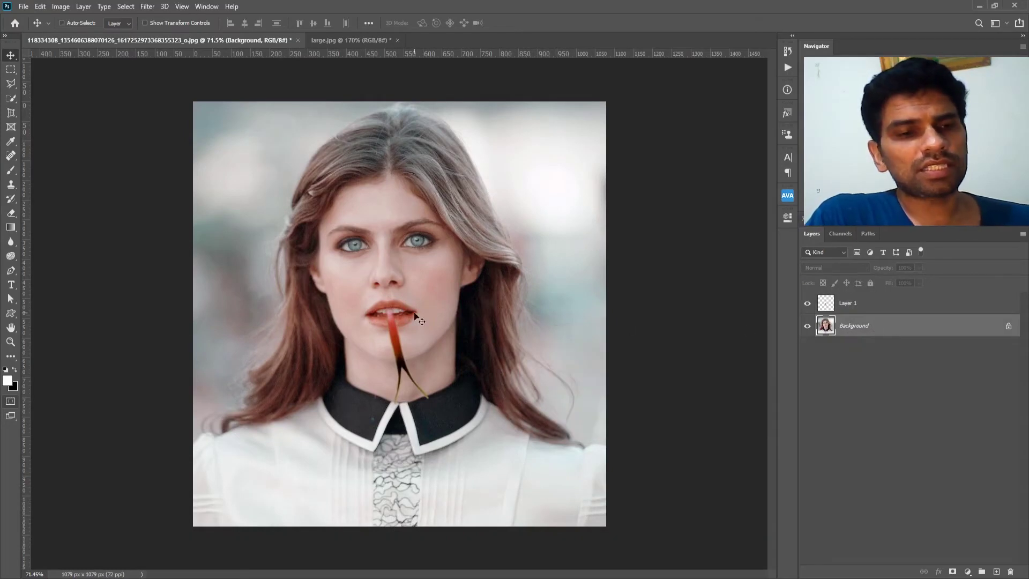
Step: Colorize the Background layer via Hue/Saturation at Hue 171, Saturation +44
{"action": "key", "text": "ctrl+u"}
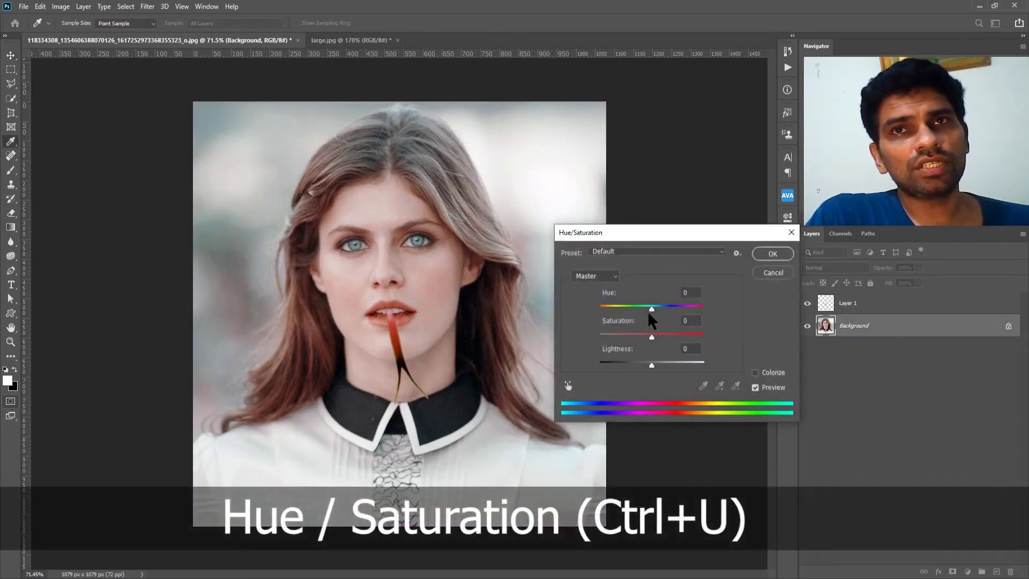
{"action": "left_click_drag", "start_coordinate": [661, 237], "coordinate": [568, 226]}
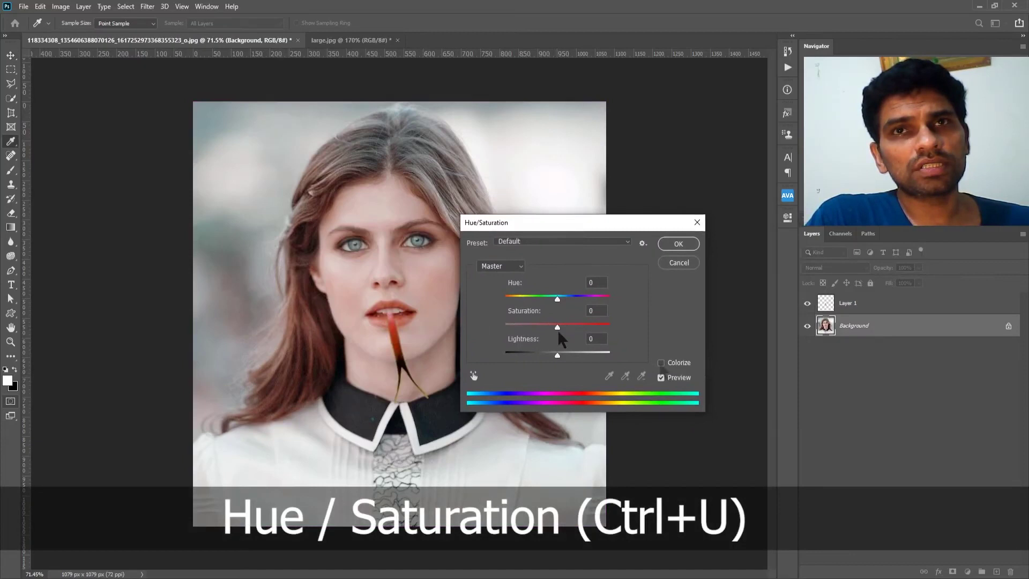
{"action": "left_click", "coordinate": [661, 363]}
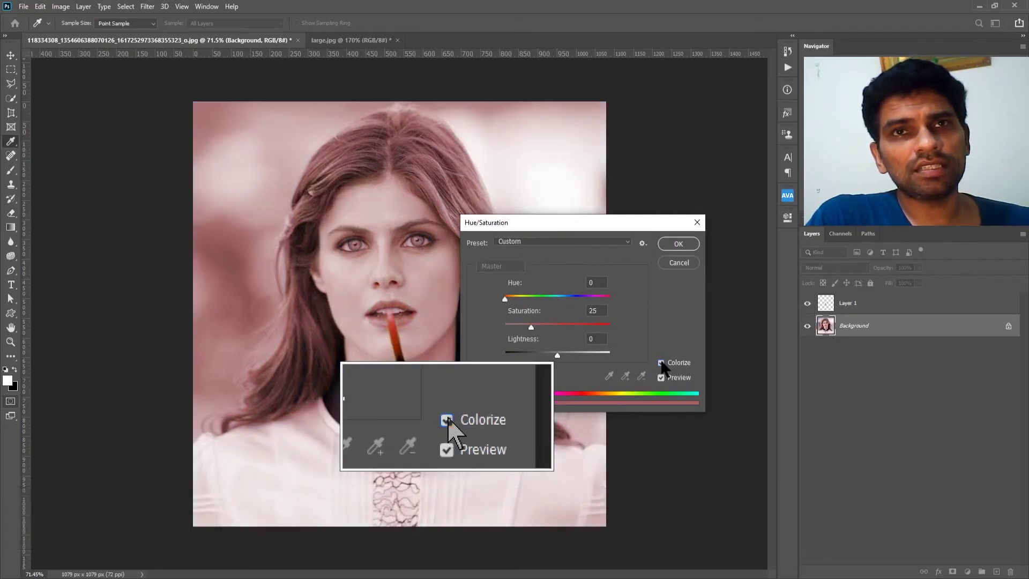
{"action": "left_click_drag", "start_coordinate": [505, 299], "coordinate": [551, 324]}
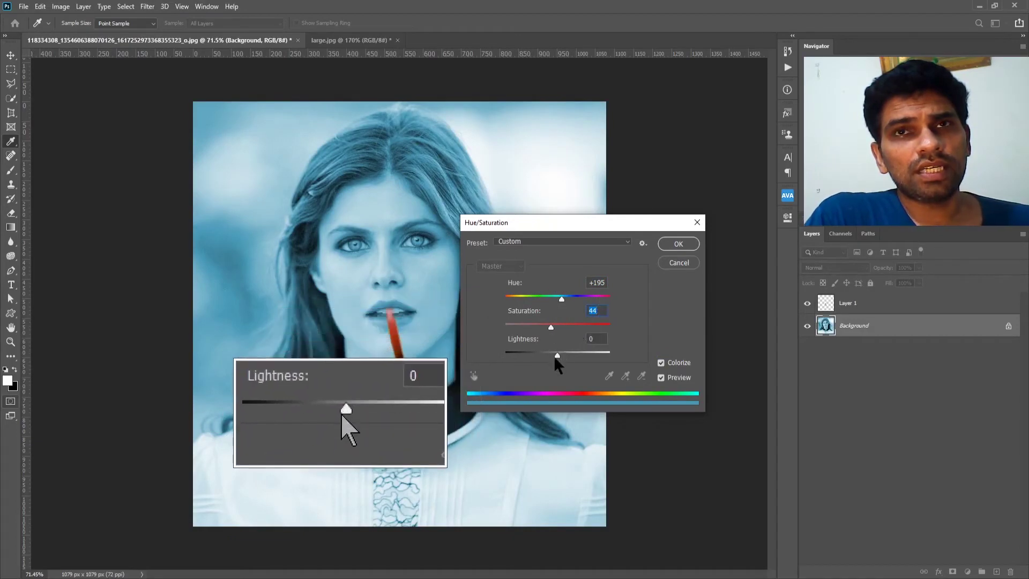
{"action": "left_click_drag", "start_coordinate": [556, 355], "coordinate": [557, 353]}
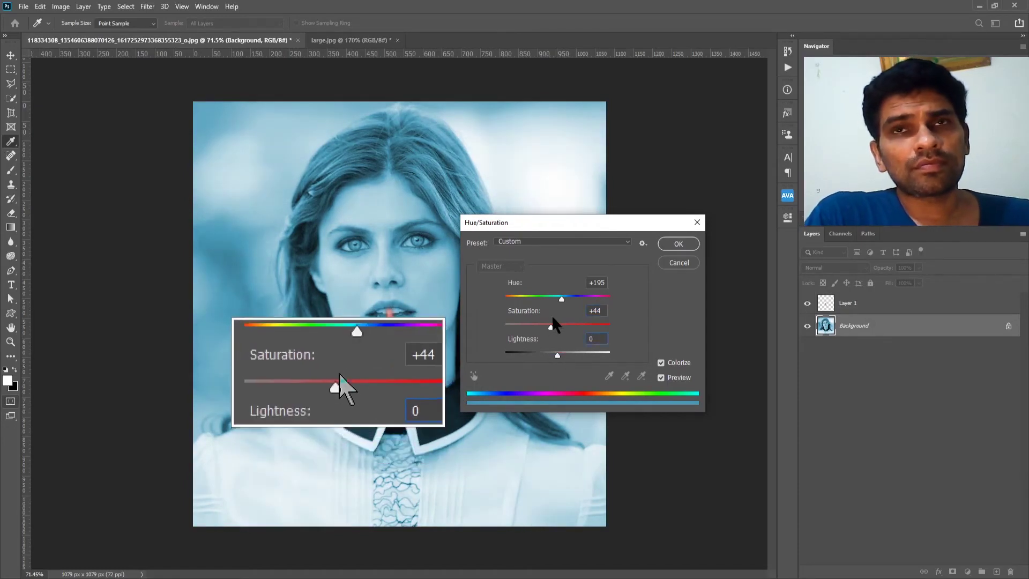
{"action": "left_click_drag", "start_coordinate": [562, 301], "coordinate": [557, 304]}
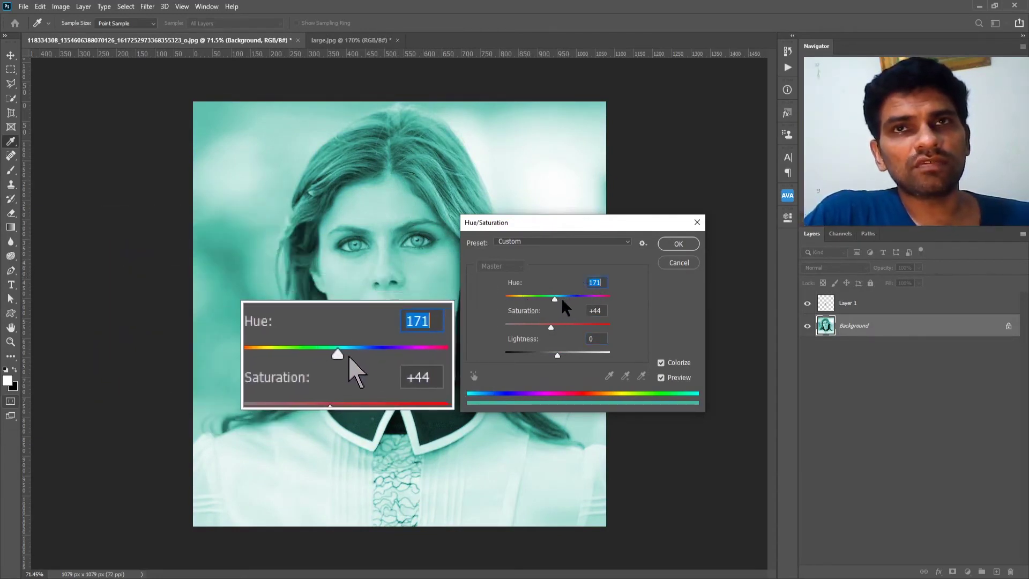
{"action": "left_click", "coordinate": [670, 242]}
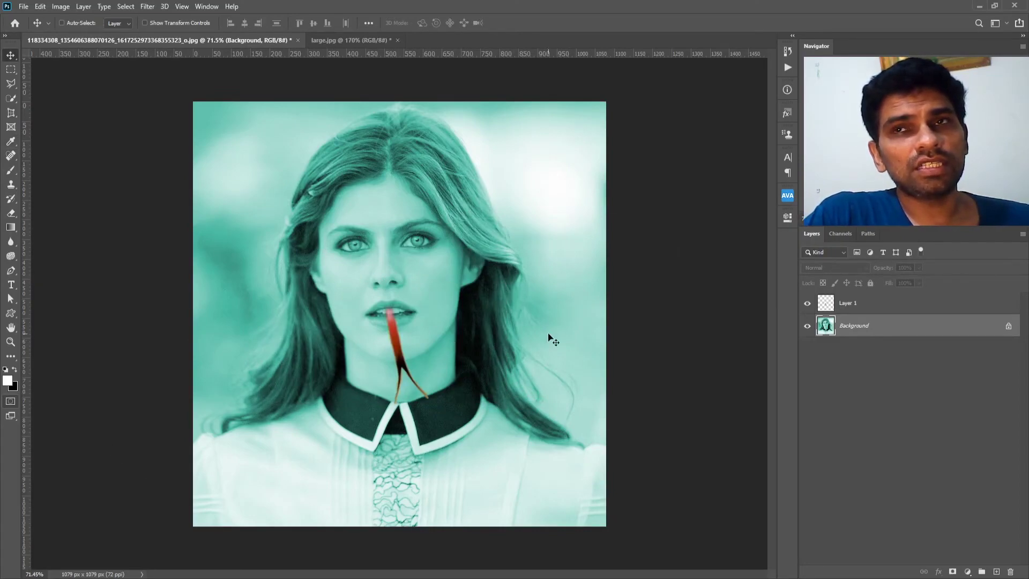
Step: Zoom in on the mouth, target the Background layer, and pick the Polygonal Lasso Tool
{"action": "left_click", "coordinate": [847, 303]}
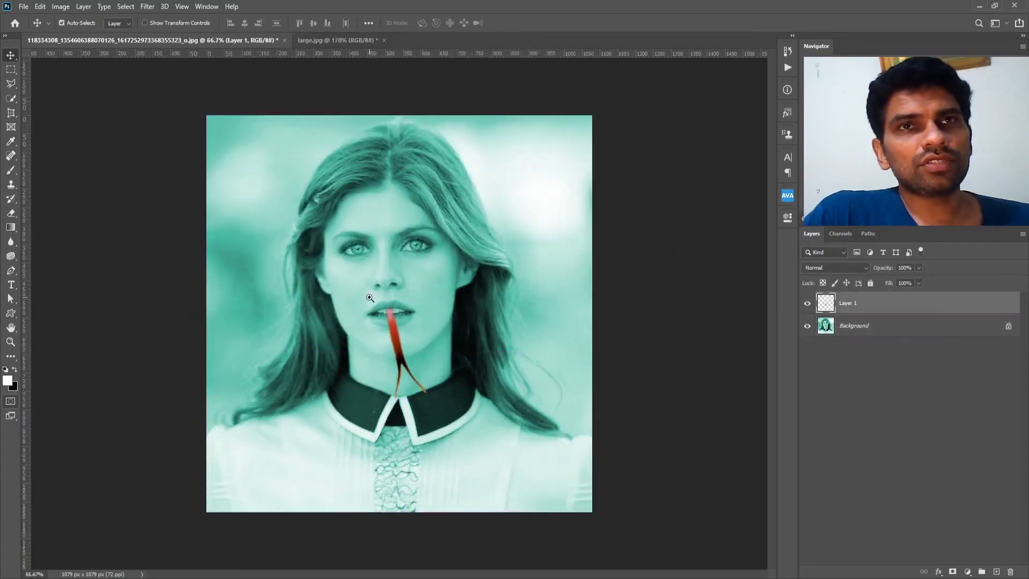
{"action": "left_click_drag", "start_coordinate": [370, 299], "coordinate": [444, 348]}
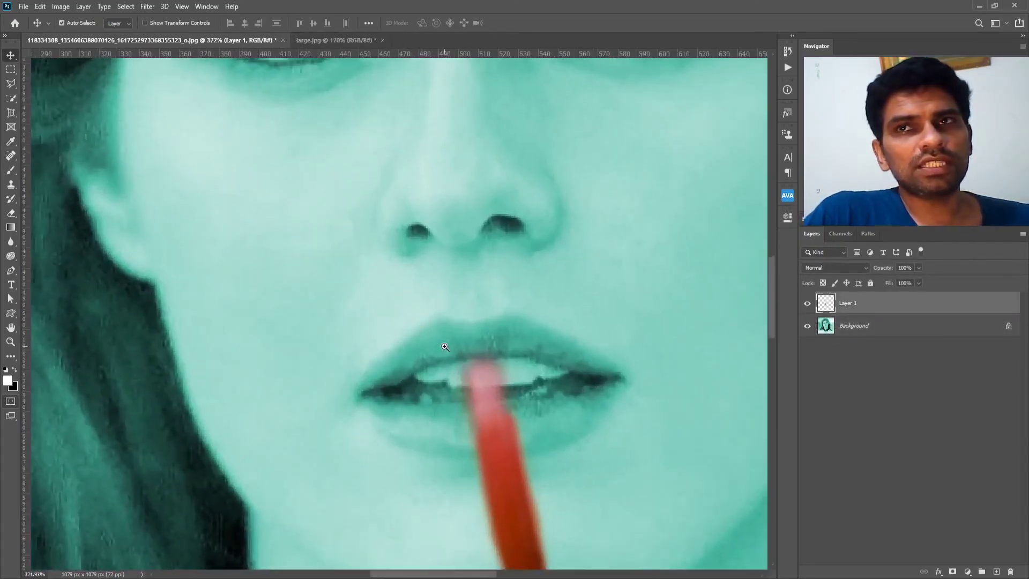
{"action": "left_click", "coordinate": [873, 328]}
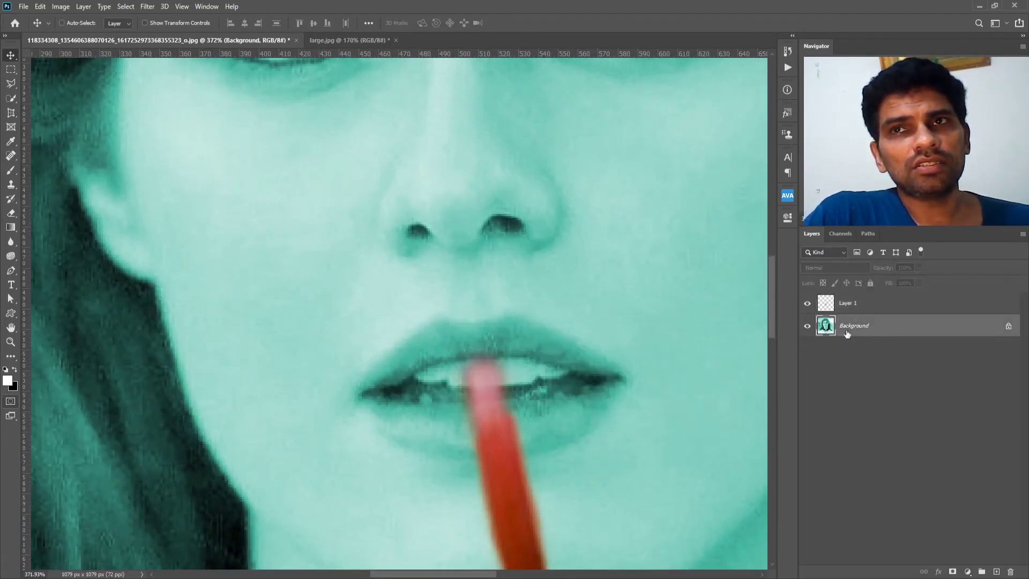
{"action": "key", "text": "ctrl"}
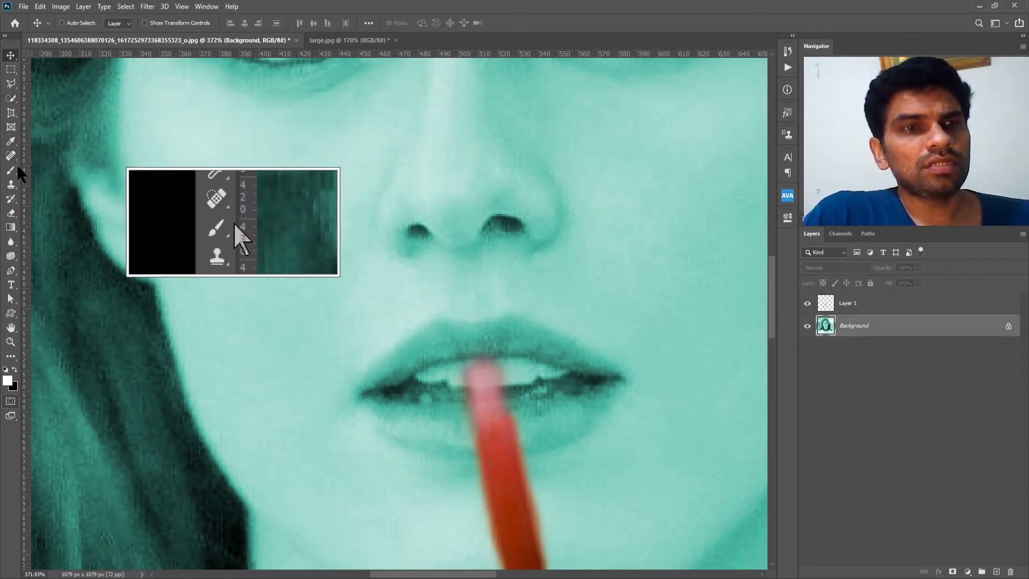
{"action": "key", "text": "l"}
{"action": "right_click", "coordinate": [11, 84]}
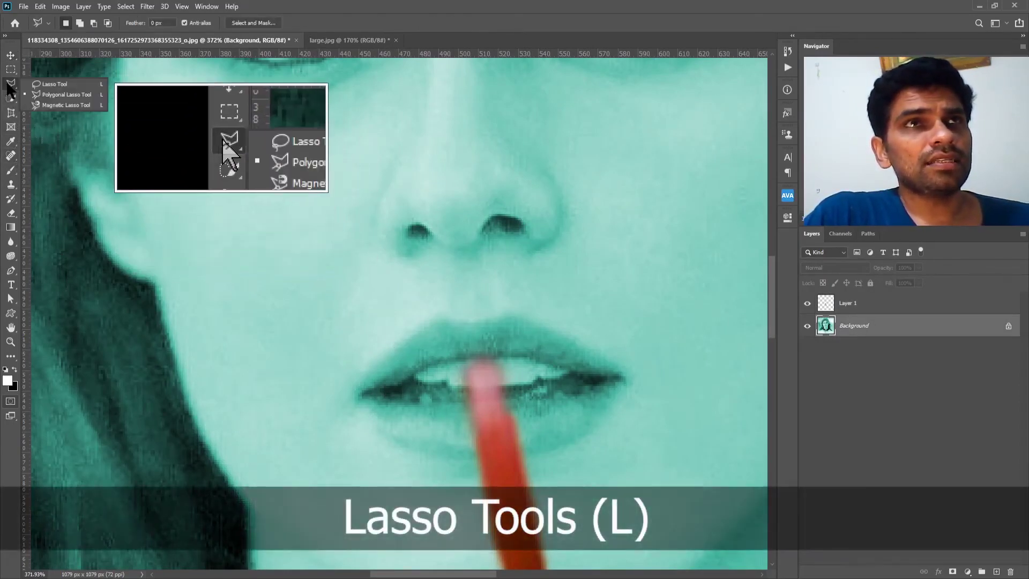
{"action": "left_click", "coordinate": [59, 95]}
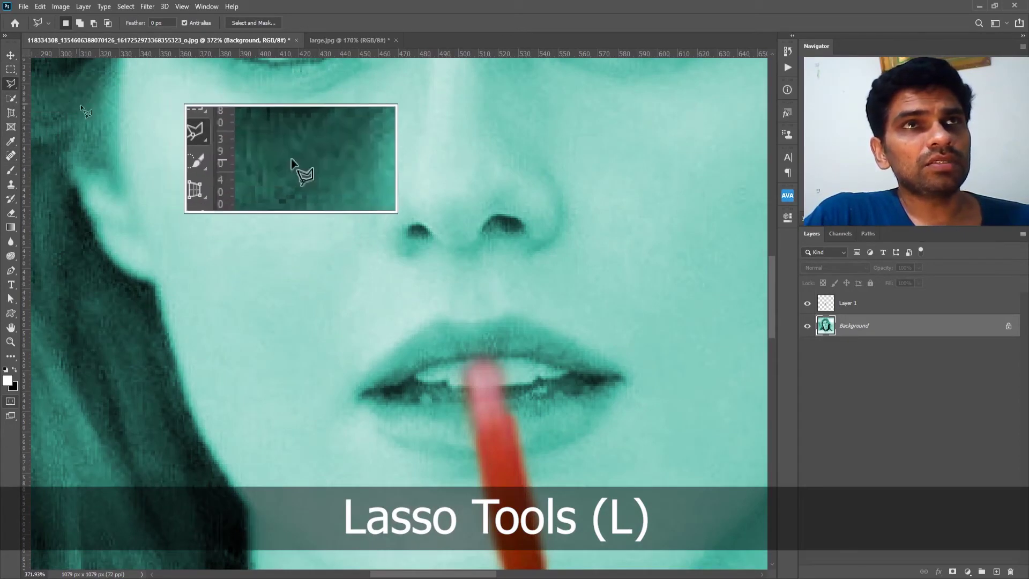
Step: Outline the opening between the parted lips as a polygonal selection
{"action": "left_click", "coordinate": [398, 385]}
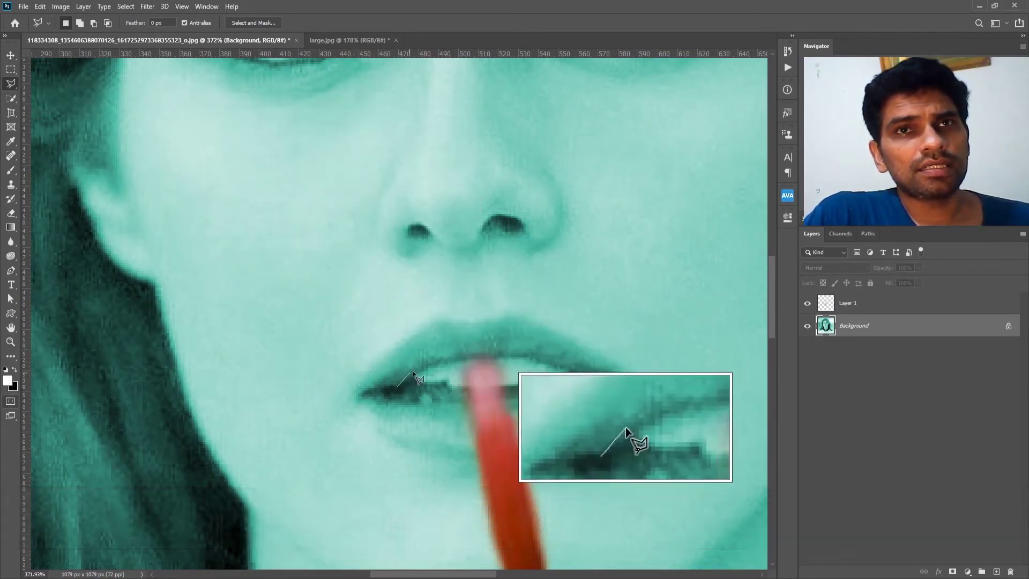
{"action": "left_click", "coordinate": [421, 369]}
{"action": "left_click", "coordinate": [438, 362]}
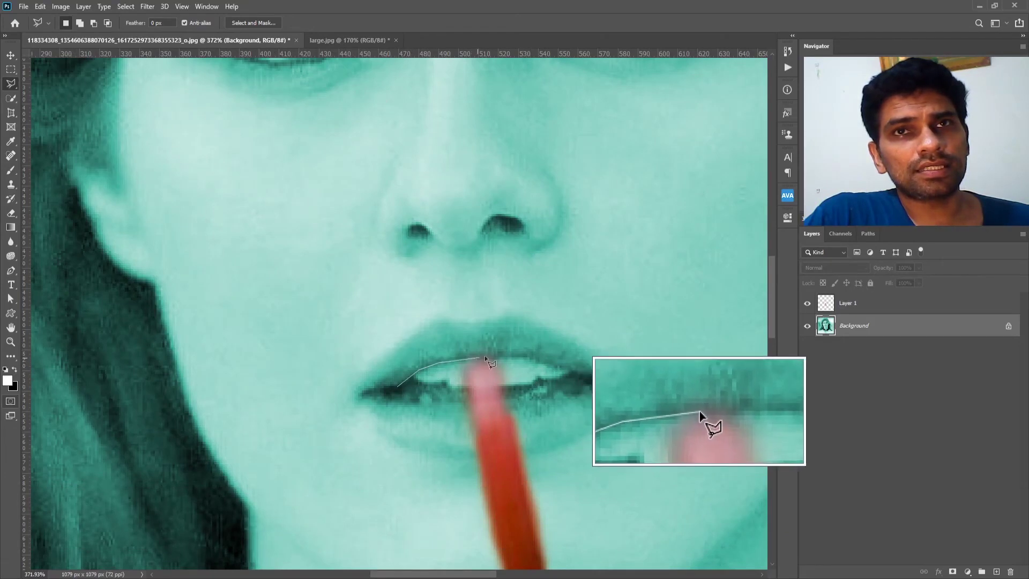
{"action": "left_click", "coordinate": [513, 355]}
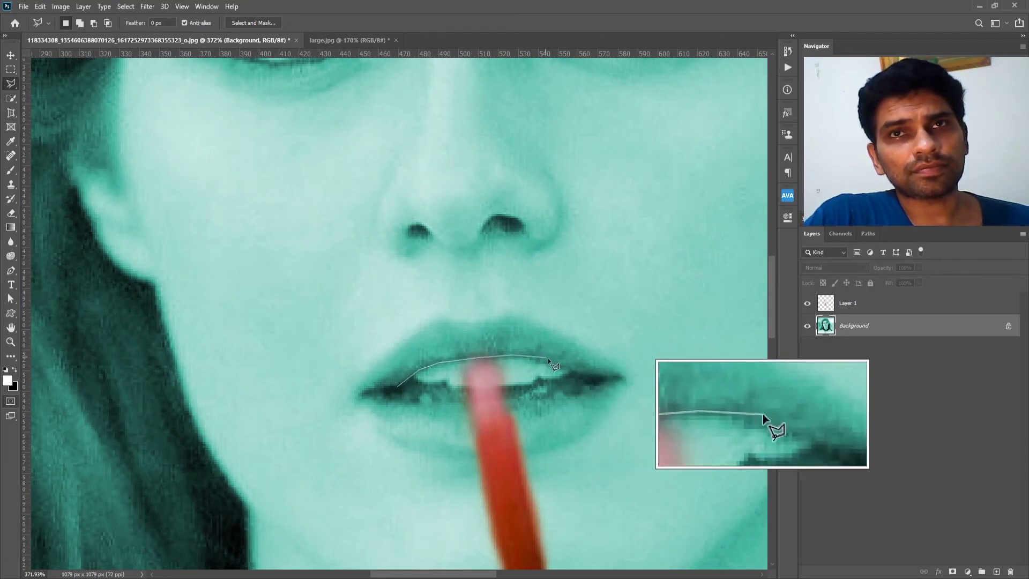
{"action": "left_click", "coordinate": [589, 376]}
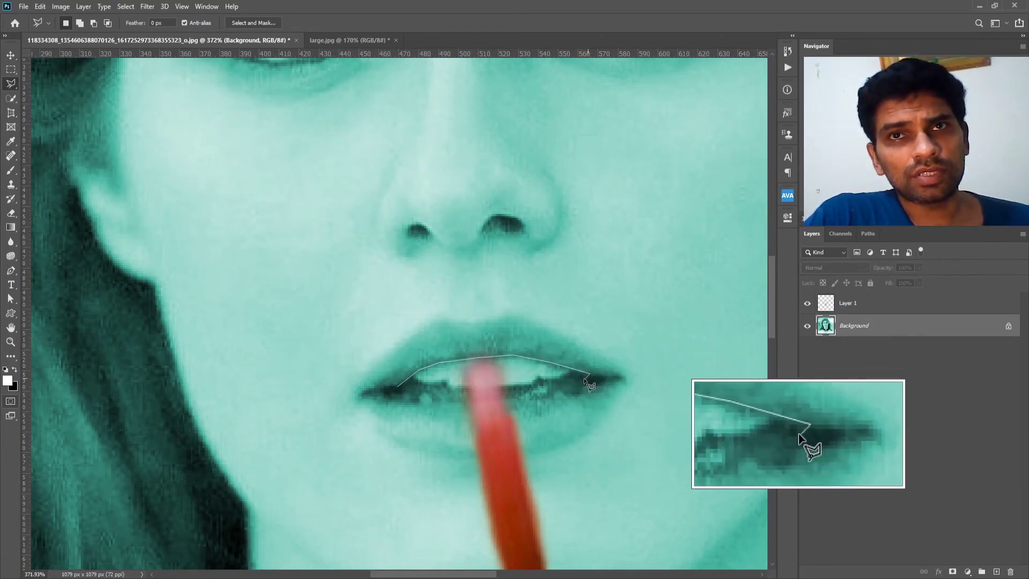
{"action": "left_click", "coordinate": [577, 384]}
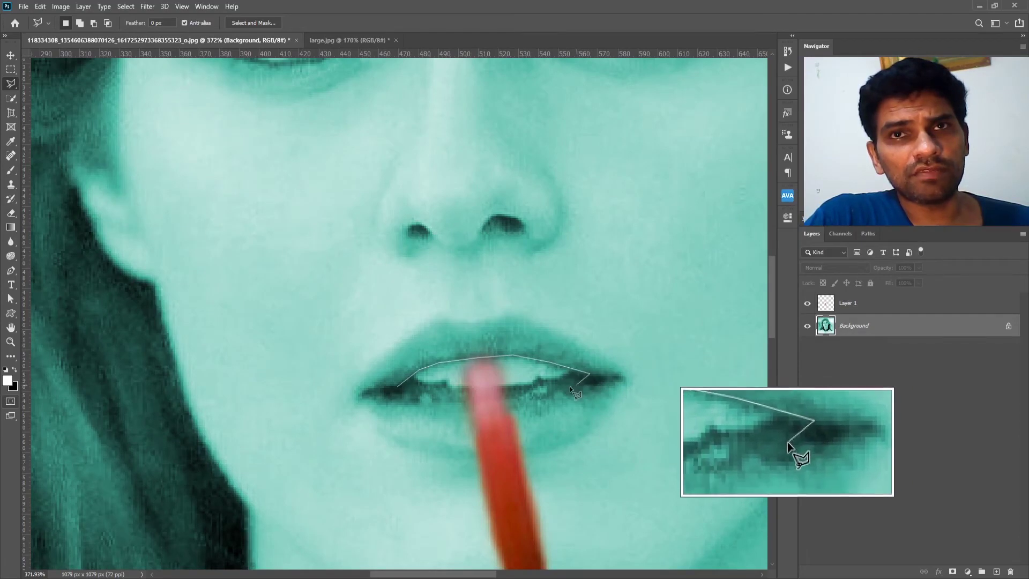
{"action": "left_click", "coordinate": [528, 395]}
{"action": "left_click", "coordinate": [509, 399]}
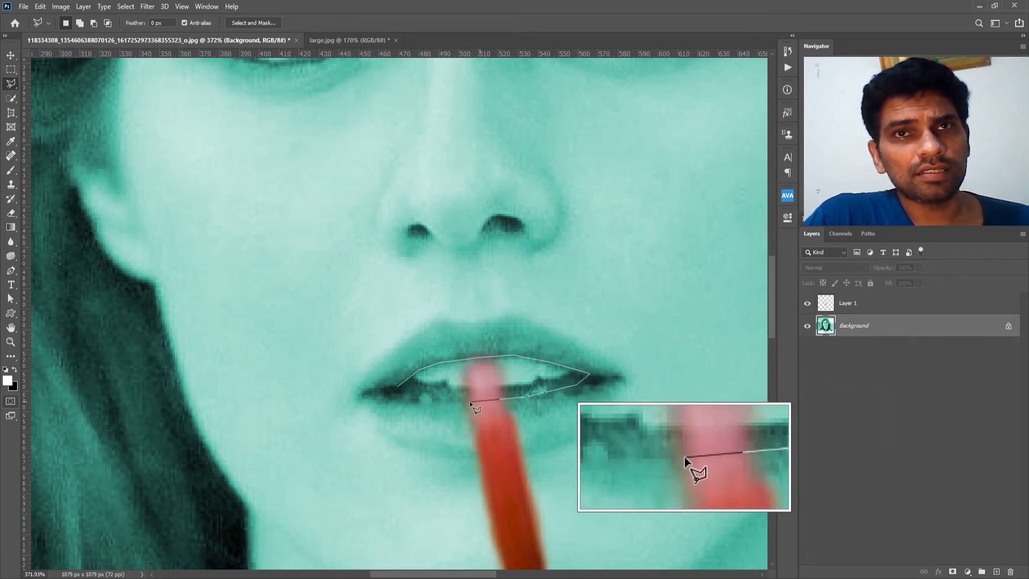
{"action": "left_click", "coordinate": [389, 399]}
{"action": "left_click", "coordinate": [397, 386]}
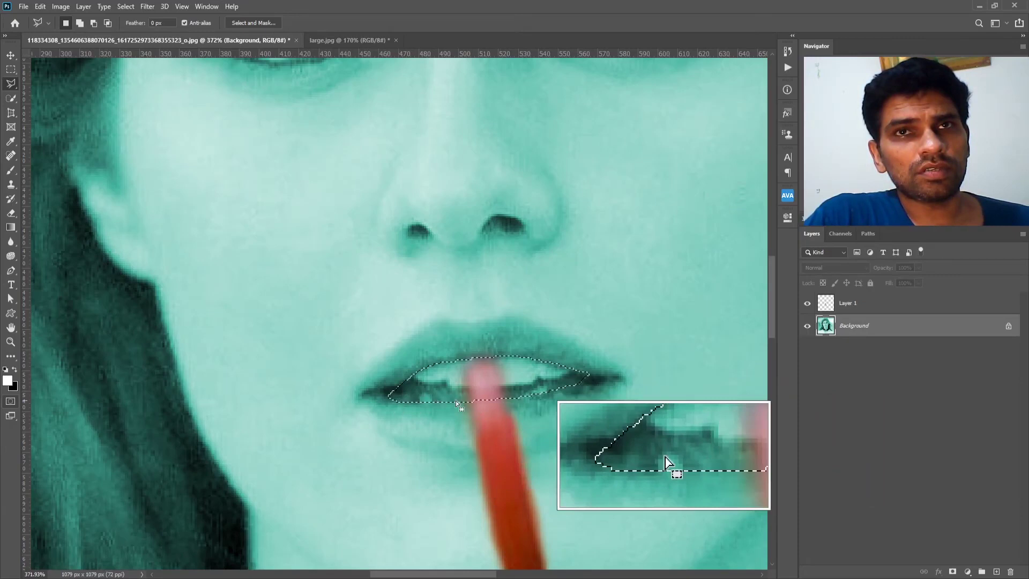
Step: Fill the mouth selection with black and fit the portrait on screen
{"action": "left_click", "coordinate": [15, 371]}
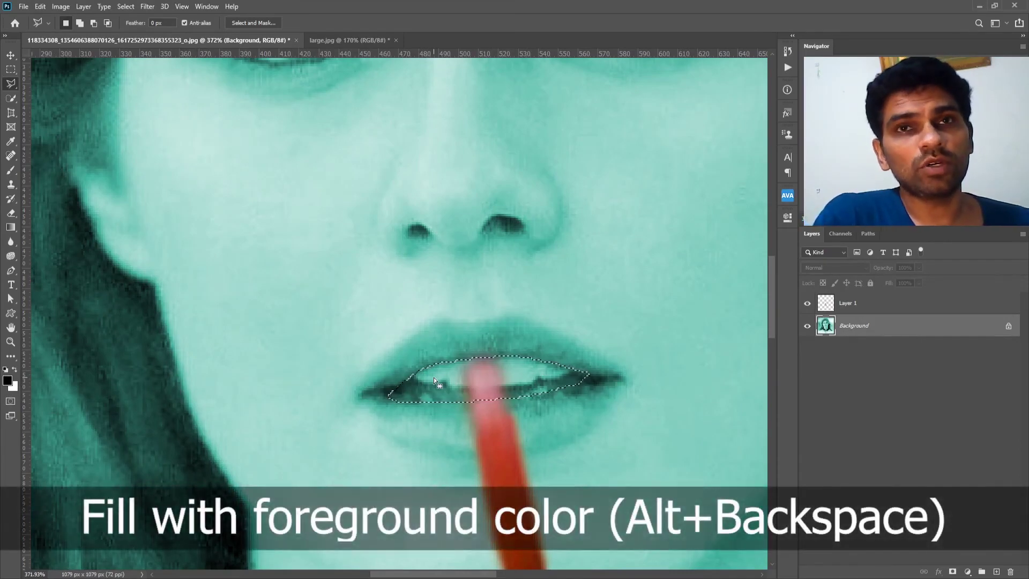
{"action": "key", "text": "alt+BackSpace"}
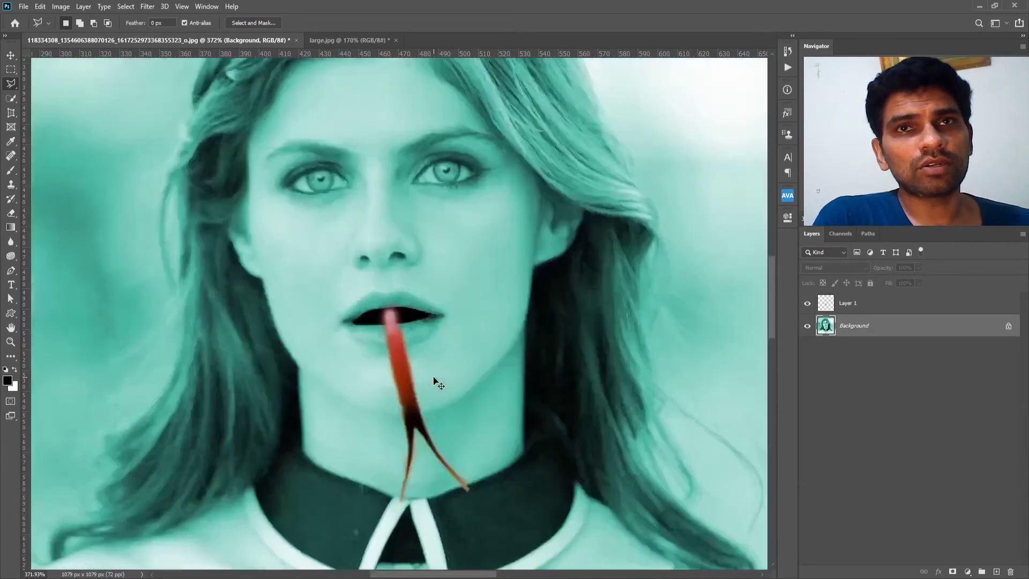
{"action": "key", "text": "ctrl+0"}
{"action": "key", "text": "v"}
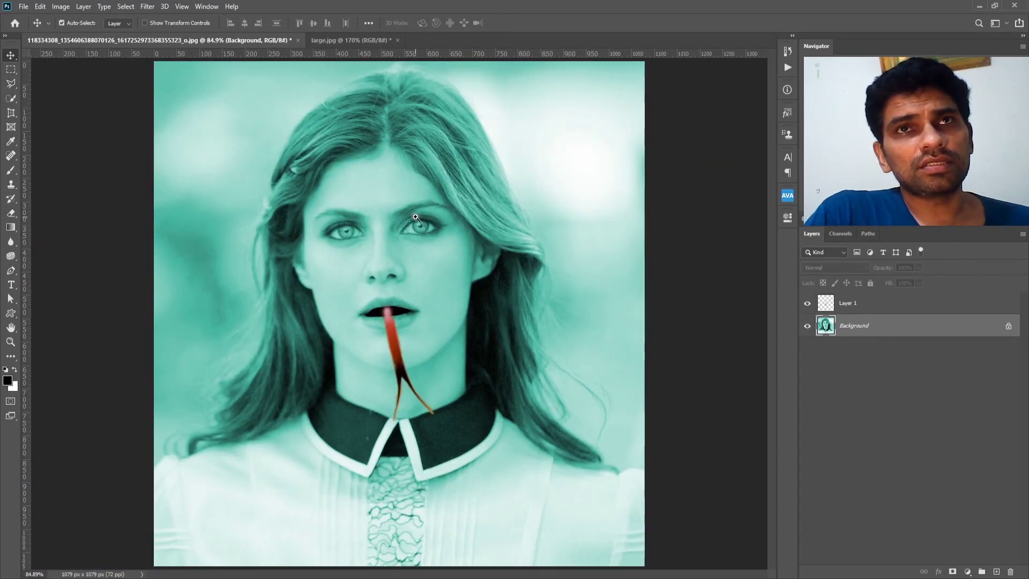
Step: Add a new empty layer above Layer 1
{"action": "scroll", "coordinate": [422, 229], "scroll_direction": "up", "scroll_amount": 6}
{"action": "scroll", "coordinate": [437, 269], "scroll_direction": "down", "scroll_amount": 1}
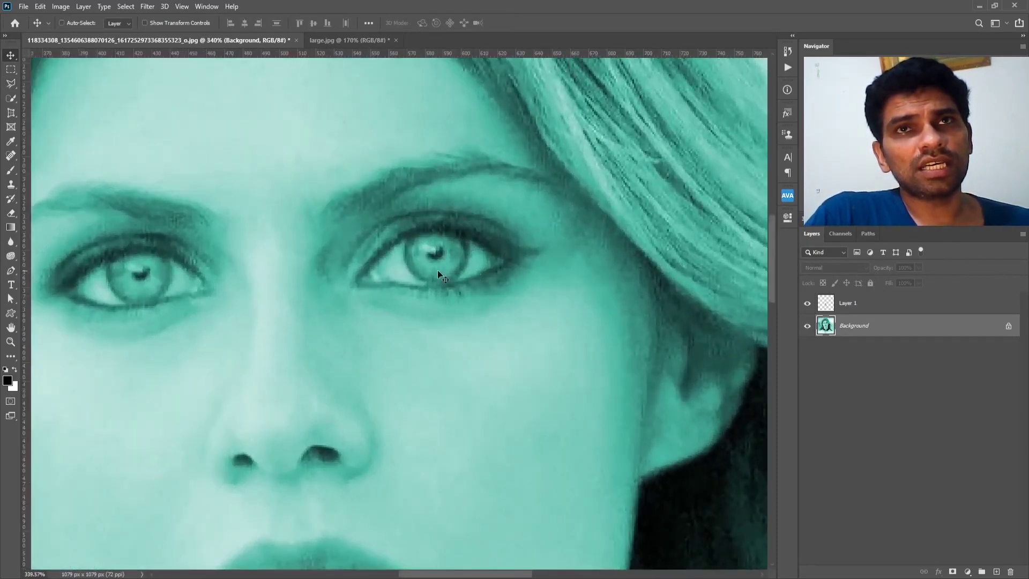
{"action": "scroll", "coordinate": [590, 325], "scroll_direction": "up", "scroll_amount": 1}
{"action": "left_click", "coordinate": [858, 304]}
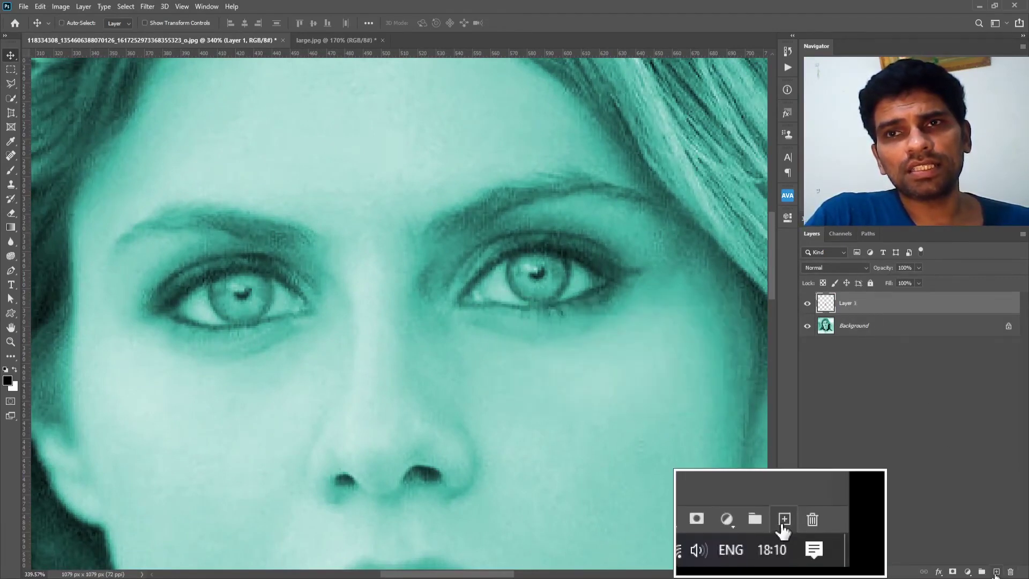
{"action": "left_click", "coordinate": [996, 571]}
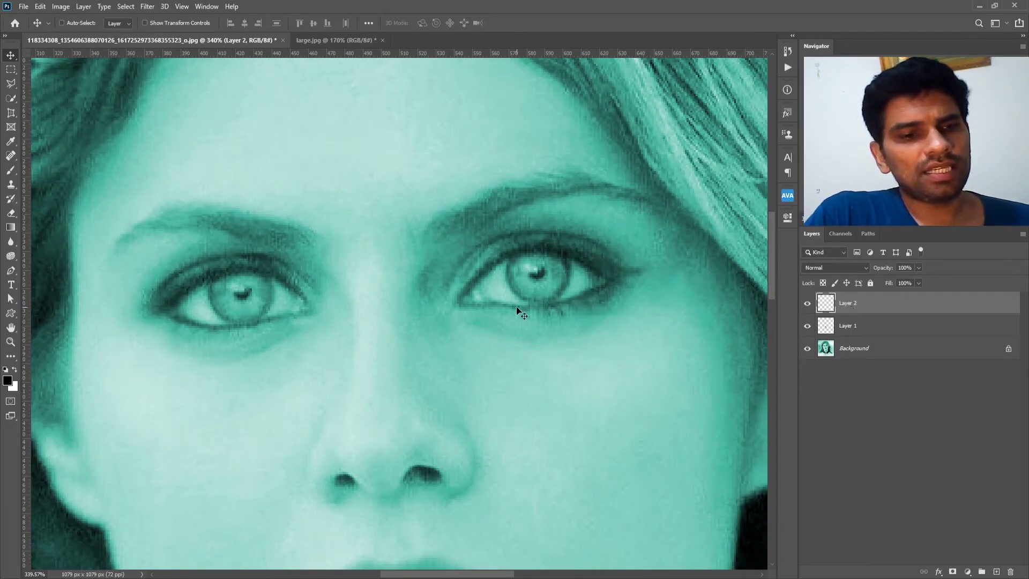
Step: Draw an elliptical selection over the right iris and widen it with Transform Selection
{"action": "left_click", "coordinate": [10, 70]}
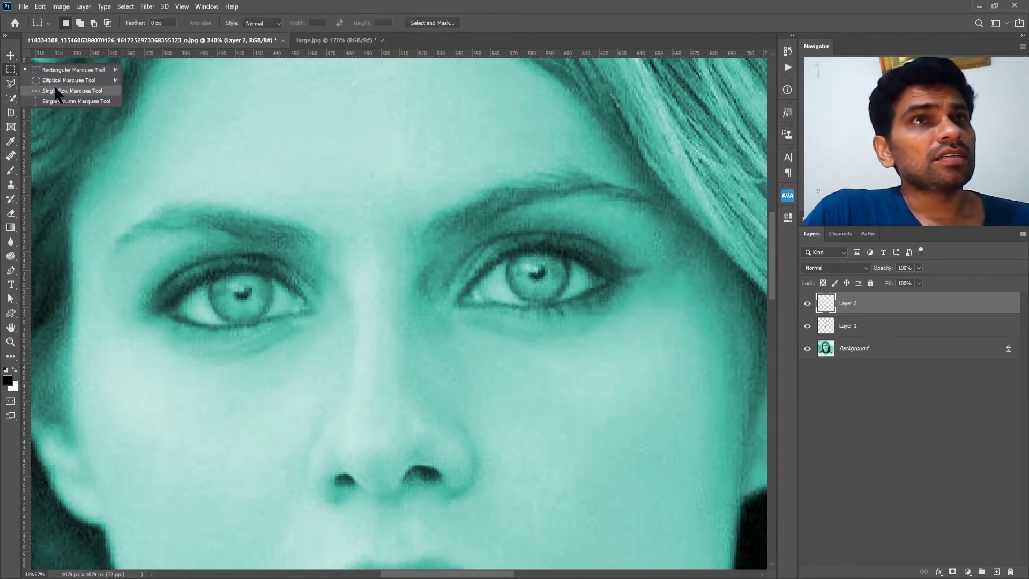
{"action": "left_click", "coordinate": [70, 80]}
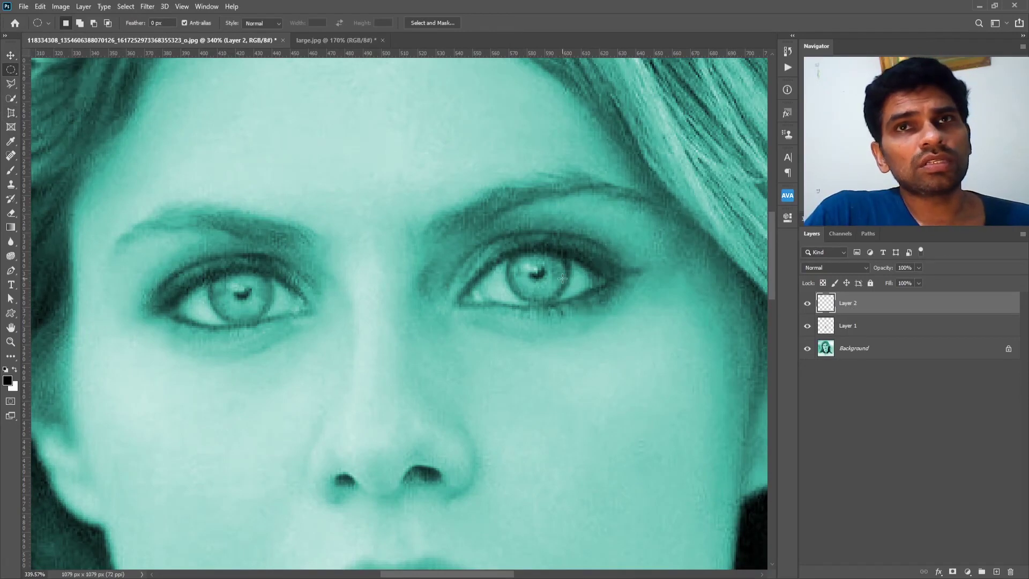
{"action": "left_click", "coordinate": [512, 251], "text": "ctrl"}
{"action": "left_click_drag", "start_coordinate": [510, 253], "coordinate": [552, 285]}
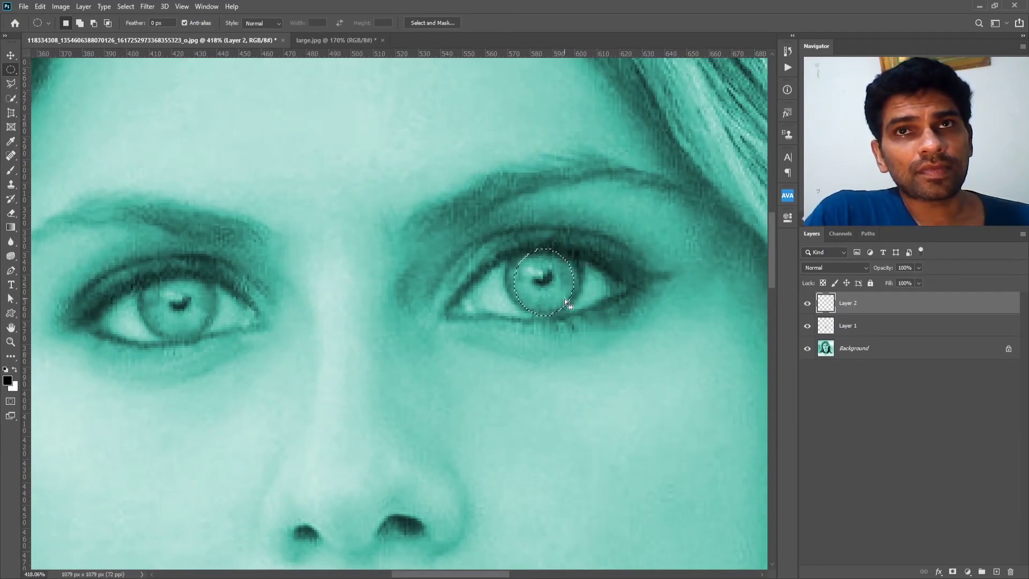
{"action": "key", "text": "alt+s"}
{"action": "key", "text": "t"}
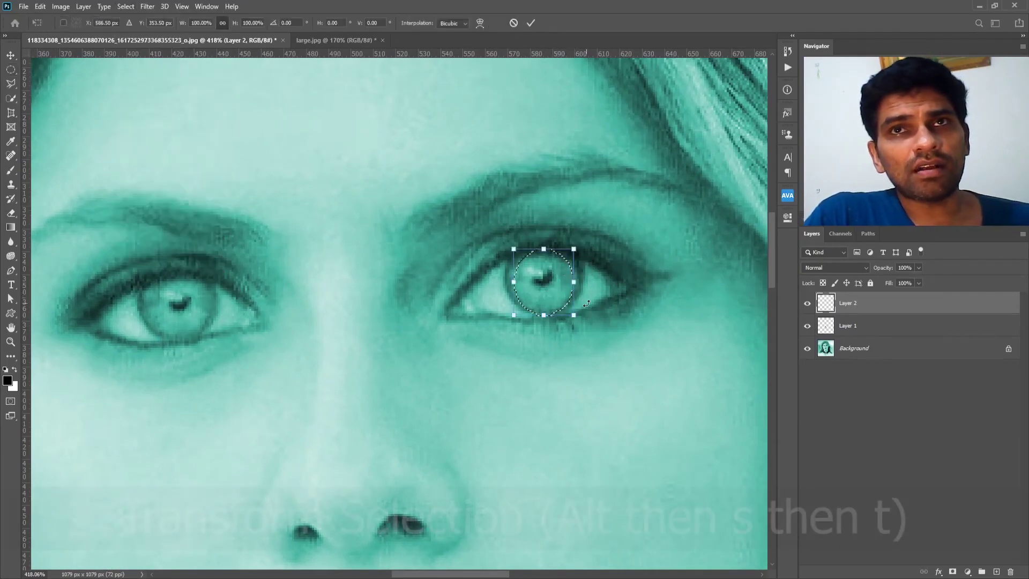
{"action": "left_click_drag", "start_coordinate": [577, 284], "coordinate": [580, 285]}
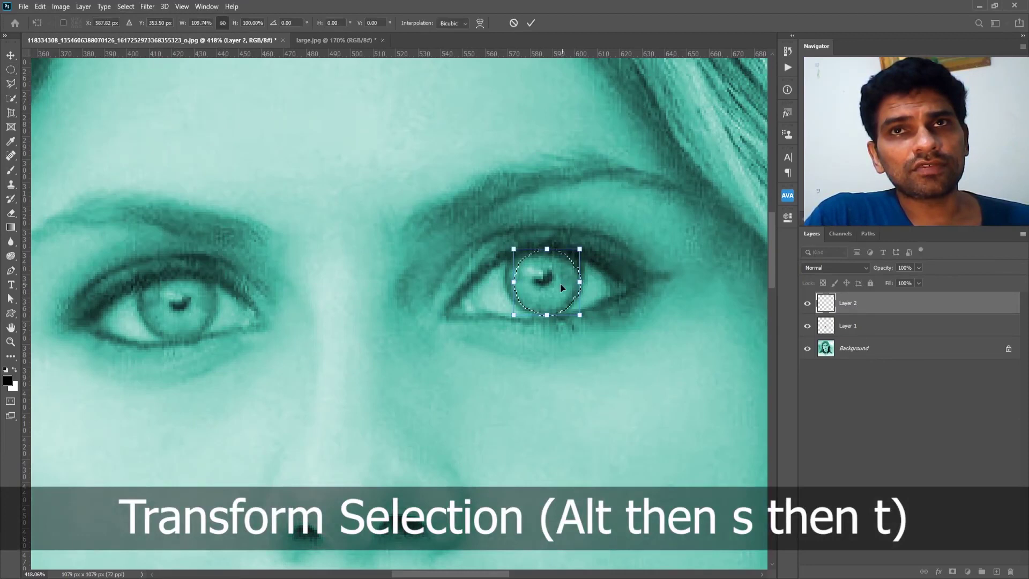
{"action": "left_click_drag", "start_coordinate": [513, 282], "coordinate": [506, 282]}
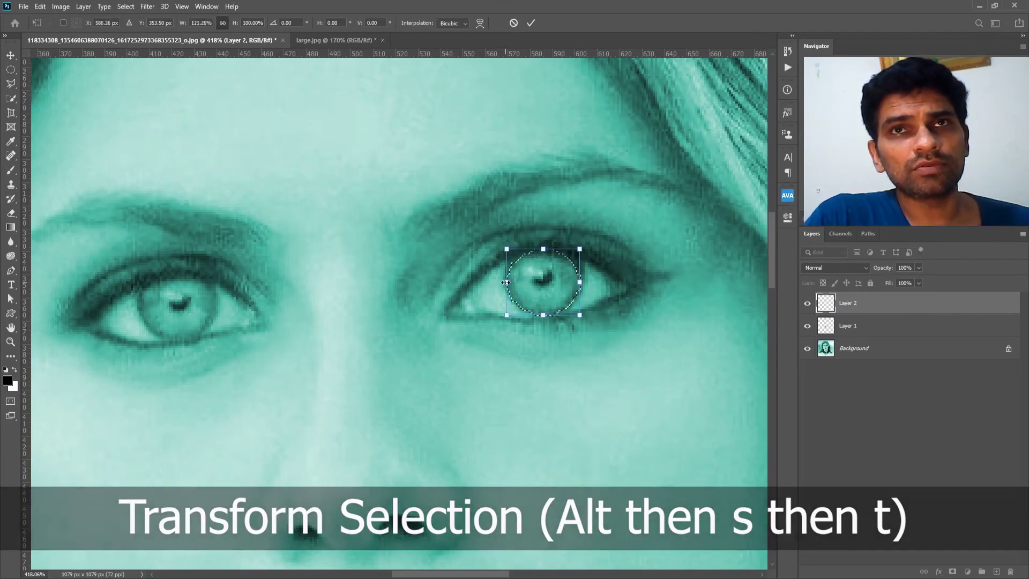
{"action": "key", "text": "Return"}
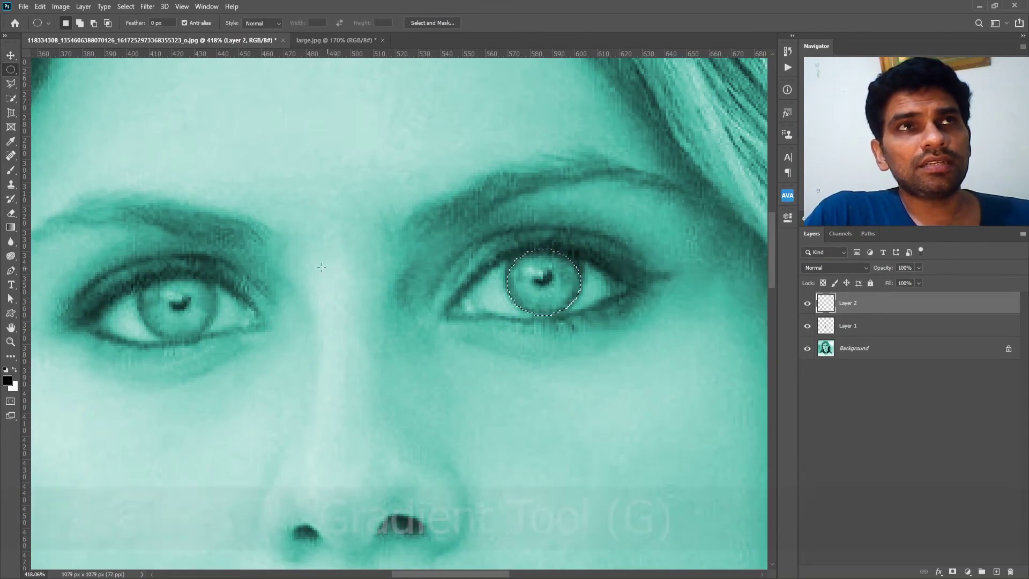
Step: Set a yellow-to-black gradient and drag it radially outward from the right iris's pupil
{"action": "left_click", "coordinate": [11, 227]}
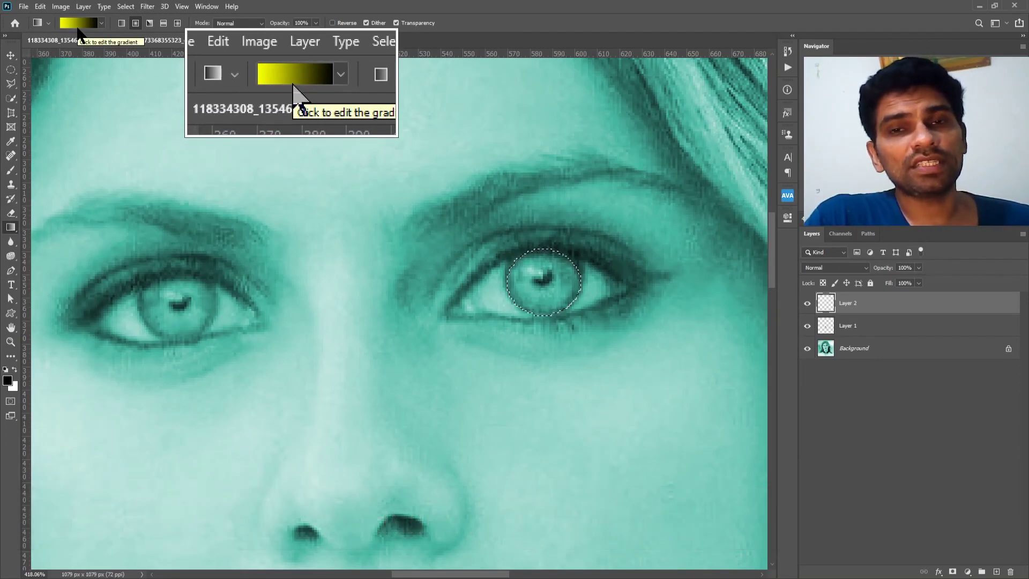
{"action": "left_click", "coordinate": [78, 32]}
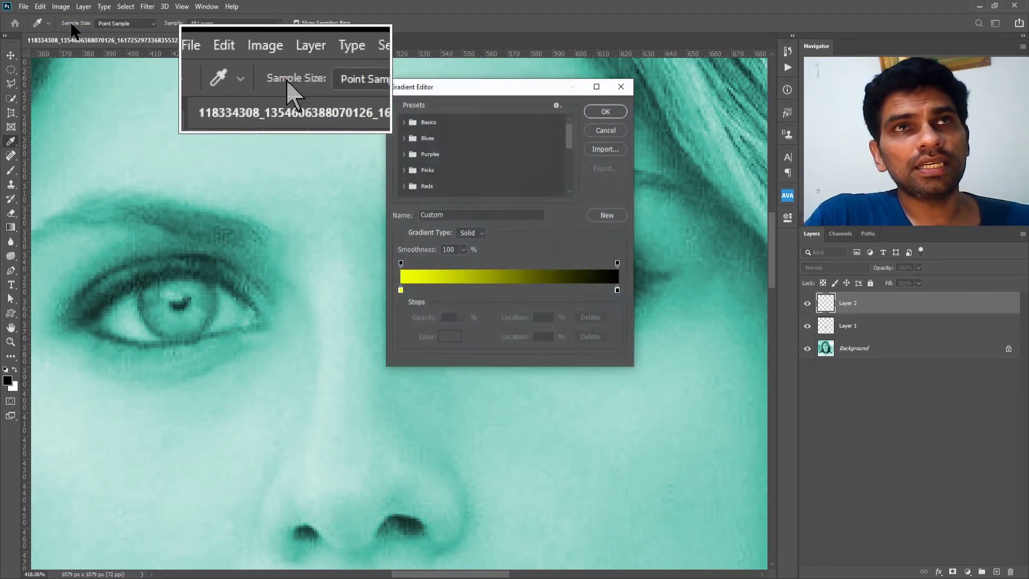
{"action": "double_click", "coordinate": [401, 290]}
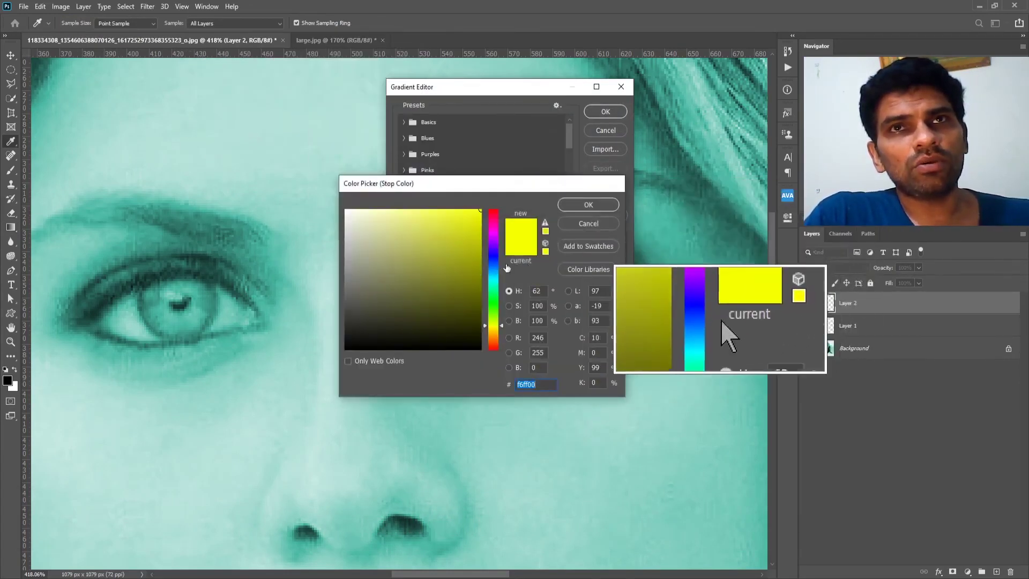
{"action": "left_click", "coordinate": [593, 202]}
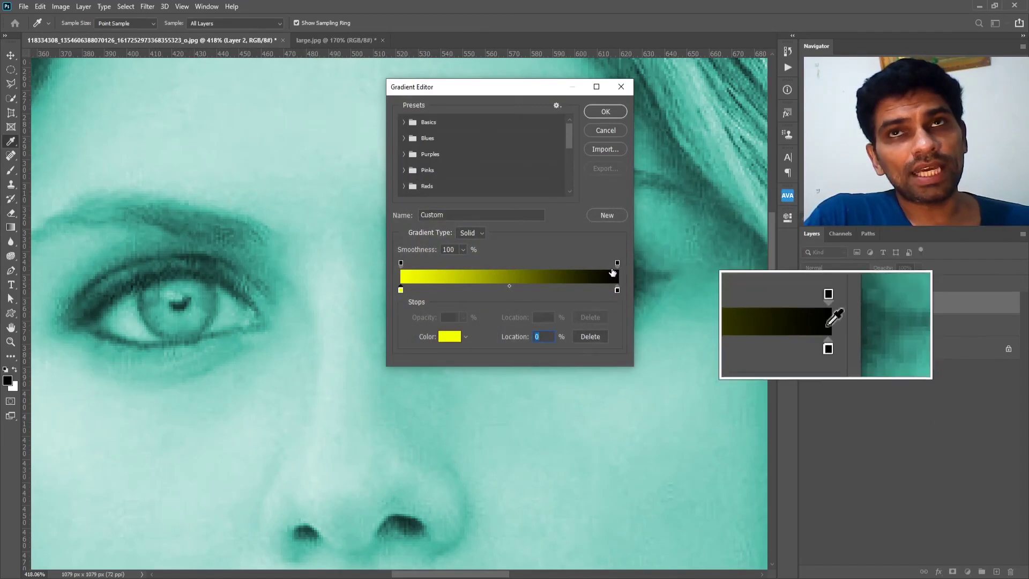
{"action": "left_click", "coordinate": [597, 116]}
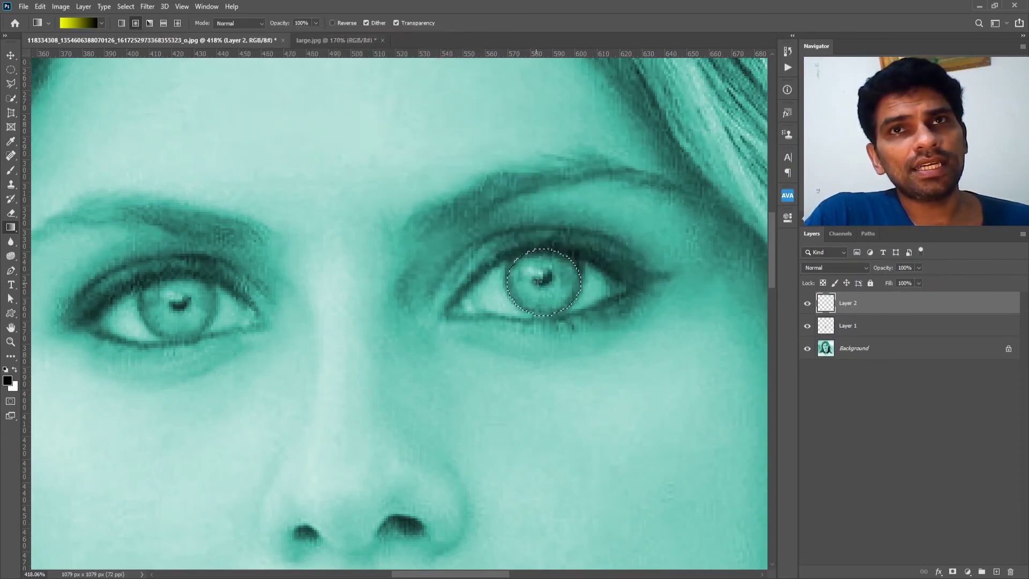
{"action": "left_click_drag", "start_coordinate": [540, 279], "coordinate": [583, 279]}
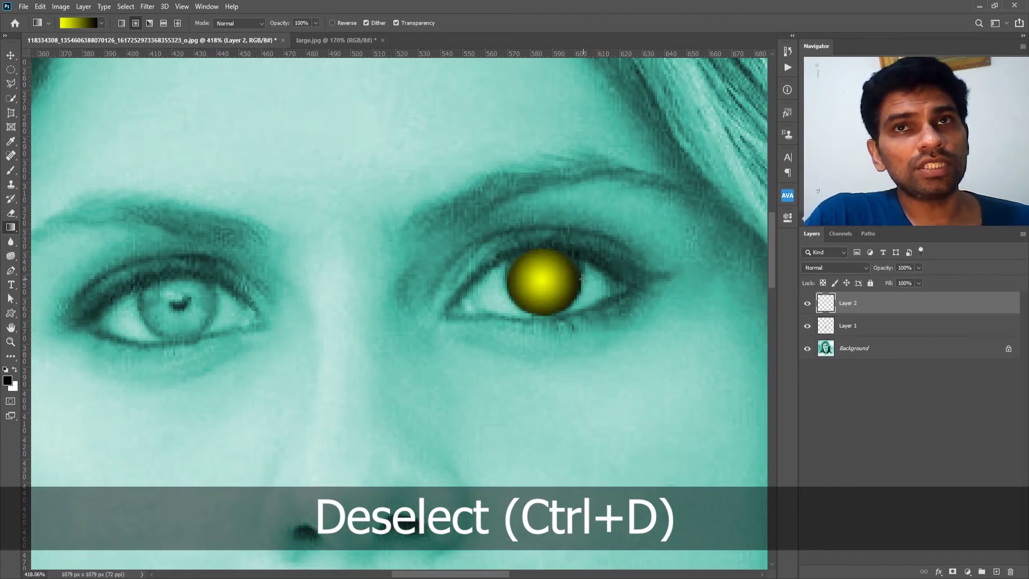
{"action": "key", "text": "v"}
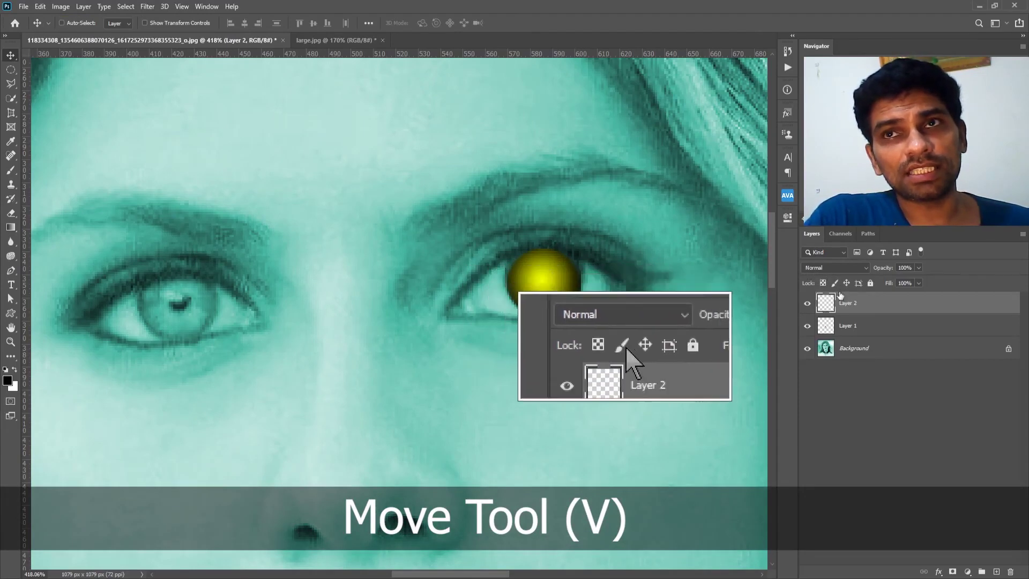
Step: Set Layer 2 to Overlay blend mode and Alt-drag a copy of the green iris onto the left eye
{"action": "left_click", "coordinate": [828, 267]}
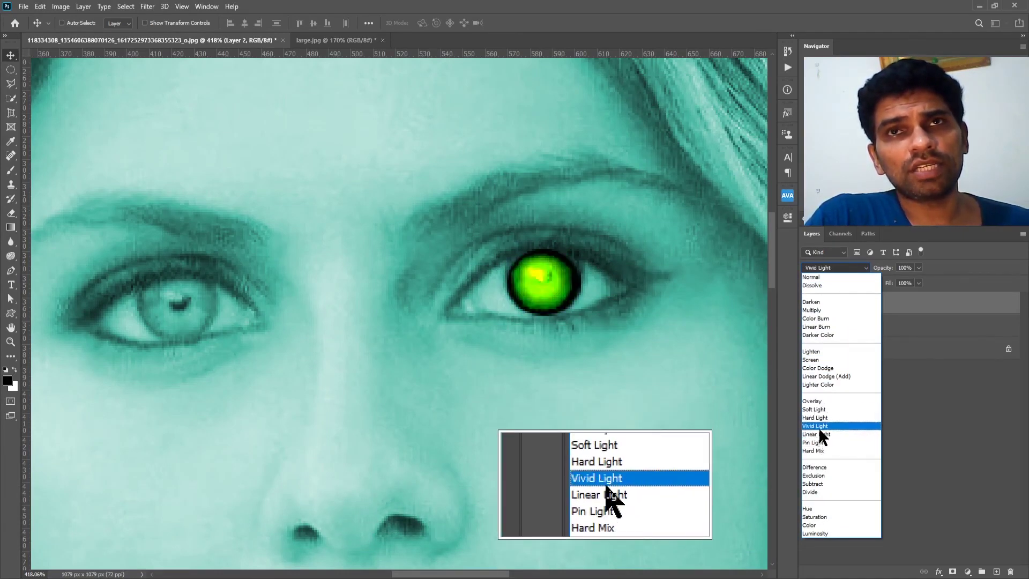
{"action": "left_click", "coordinate": [812, 400]}
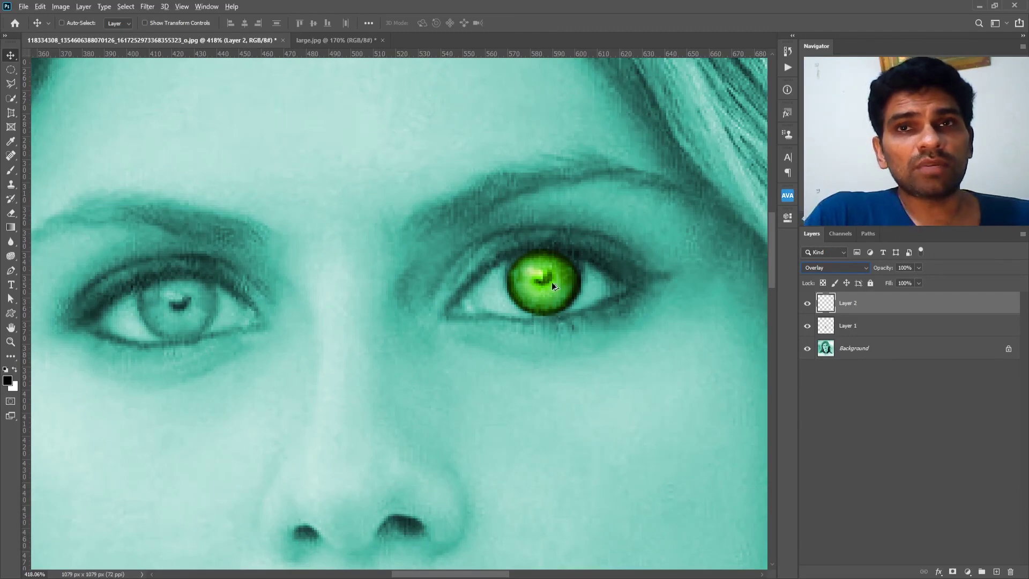
{"action": "left_click_drag", "start_coordinate": [554, 285], "coordinate": [187, 308]}
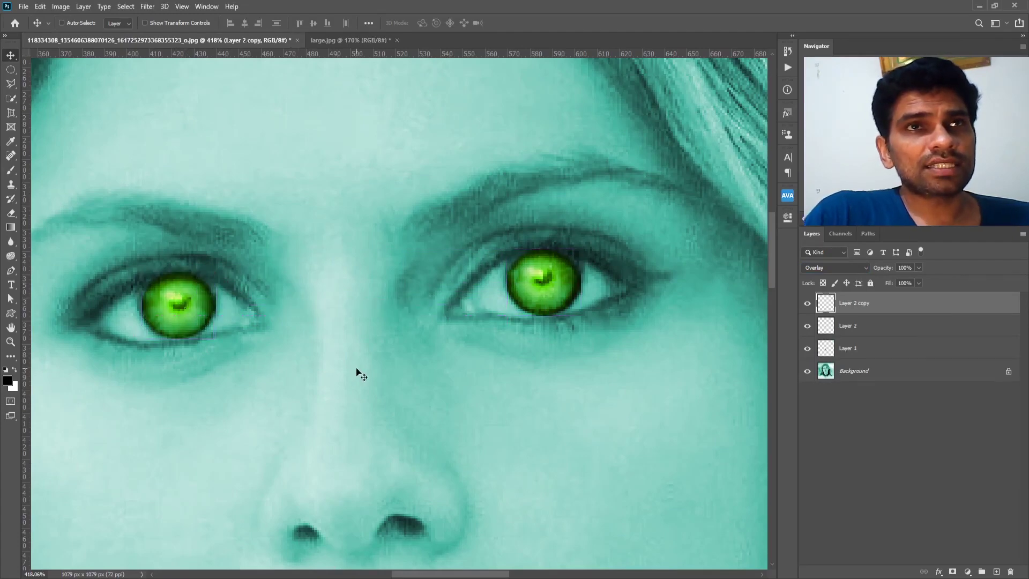
Step: Add a Curves 1 adjustment layer on top, pulling two curve points down into a darkening S-curve
{"action": "key", "text": "ctrl+0"}
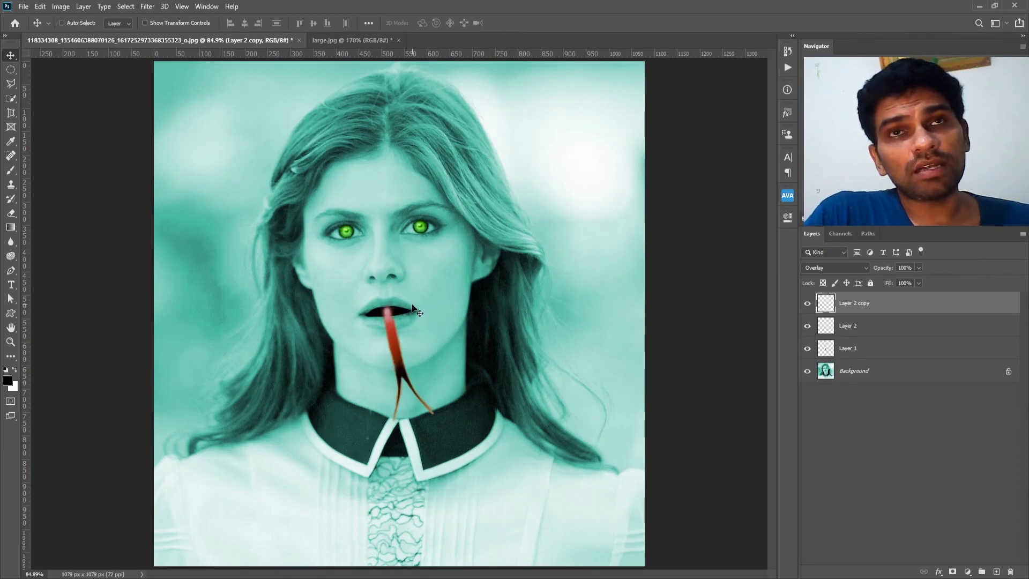
{"action": "left_click", "coordinate": [967, 572]}
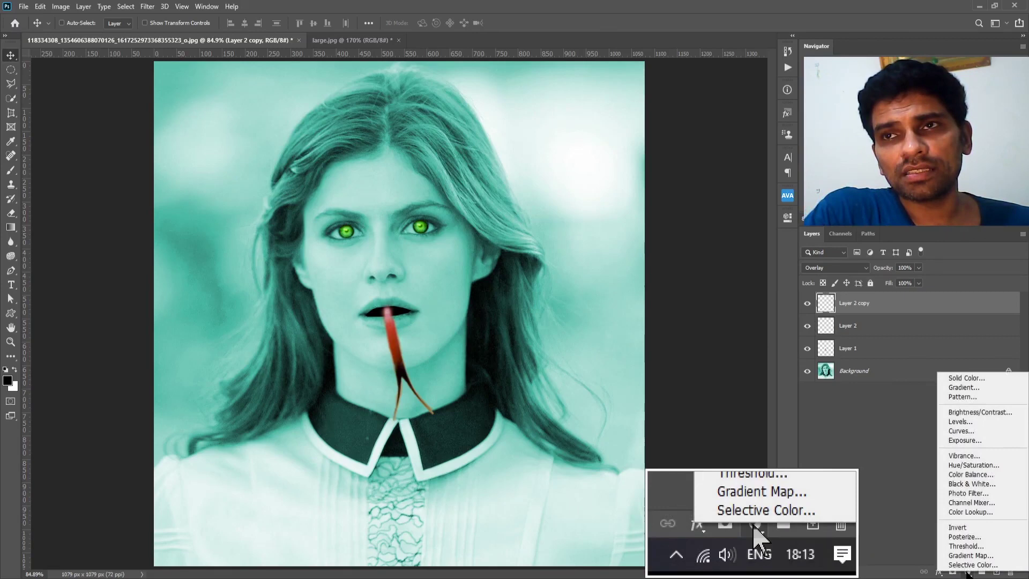
{"action": "left_click", "coordinate": [959, 430]}
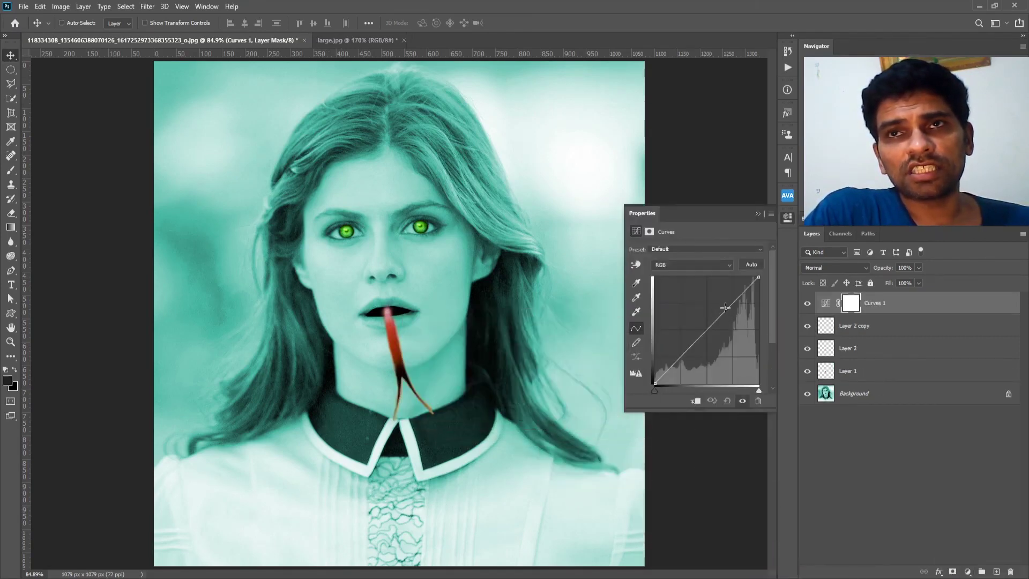
{"action": "mouse_move", "coordinate": [731, 306]}
{"action": "left_mouse_down"}
{"action": "mouse_move", "coordinate": [719, 292]}
{"action": "mouse_move", "coordinate": [739, 314]}
{"action": "left_mouse_up"}
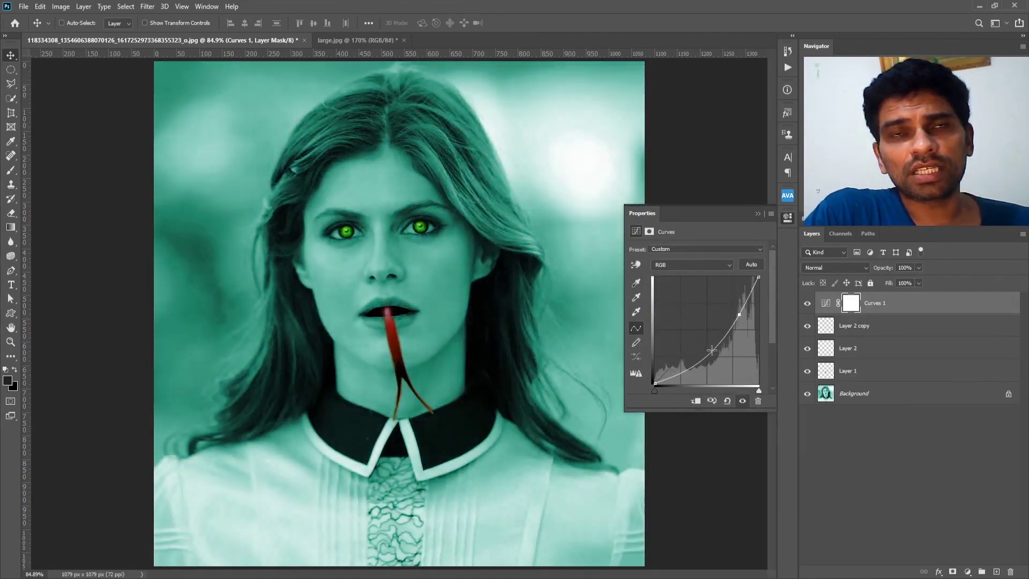
{"action": "mouse_move", "coordinate": [712, 350]}
{"action": "left_mouse_down"}
{"action": "mouse_move", "coordinate": [703, 333]}
{"action": "mouse_move", "coordinate": [720, 355]}
{"action": "left_mouse_up"}
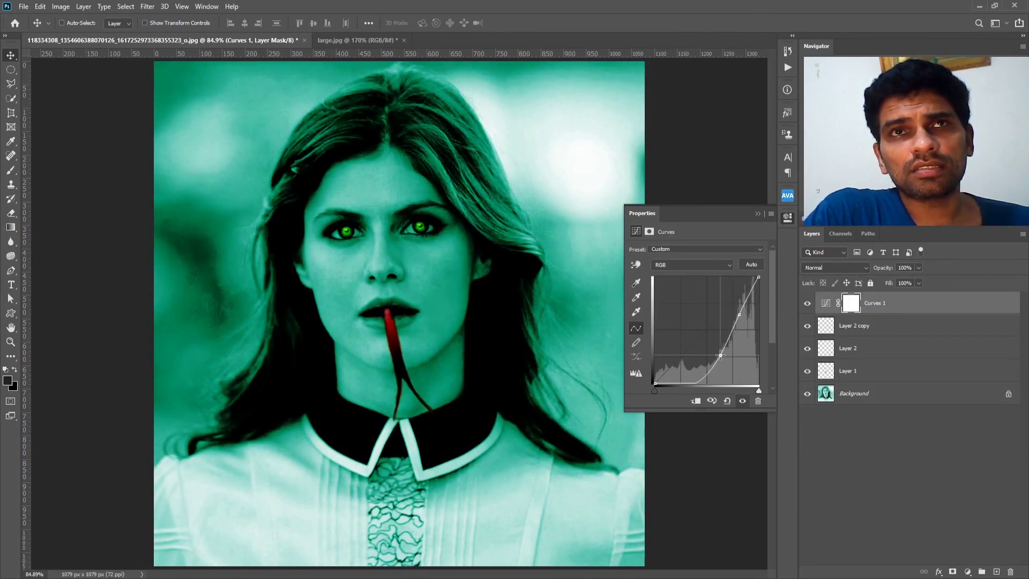
{"action": "left_click", "coordinate": [757, 214]}
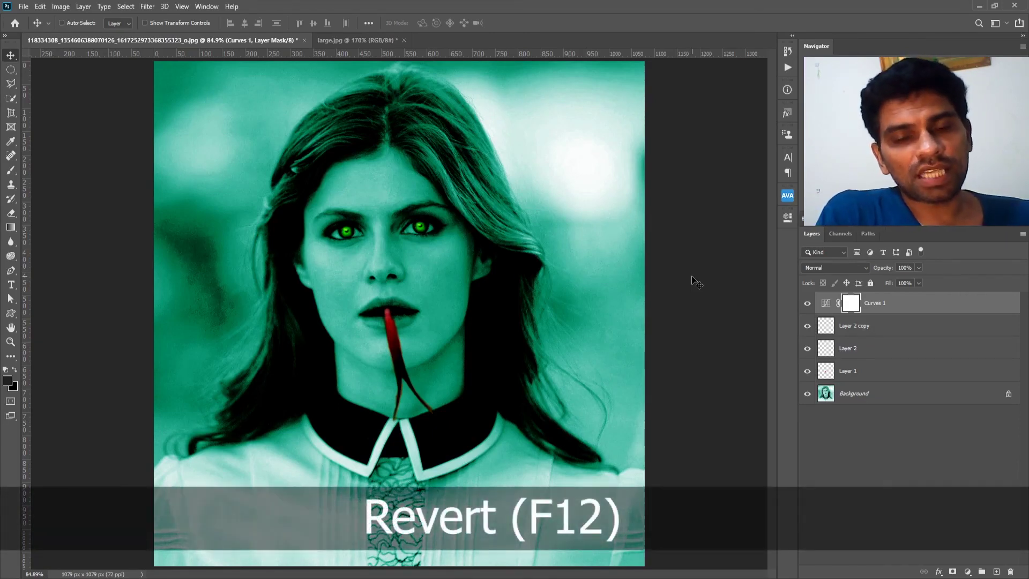
{"action": "key", "text": "F12"}
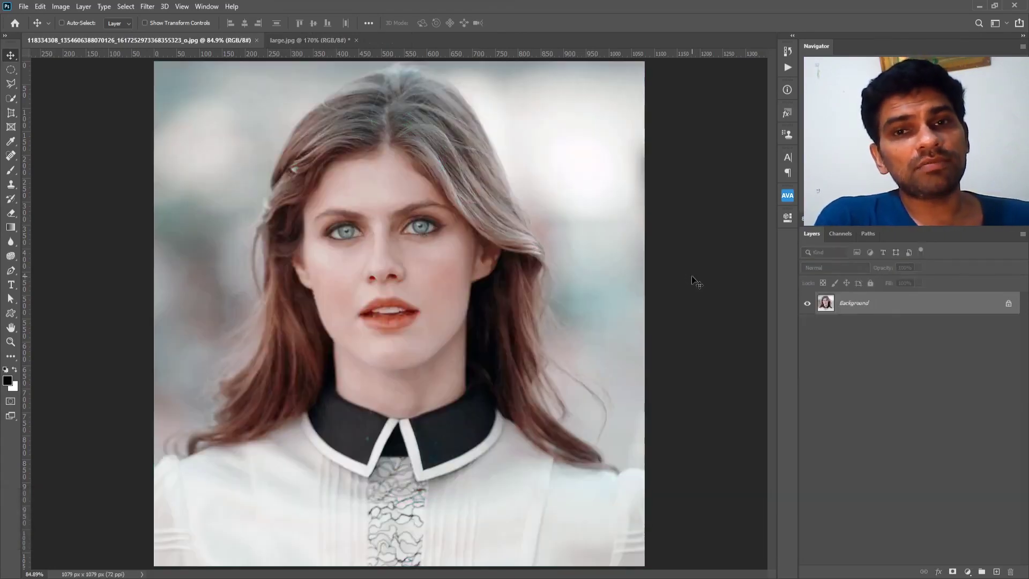
{"action": "key", "text": "ctrl+z"}
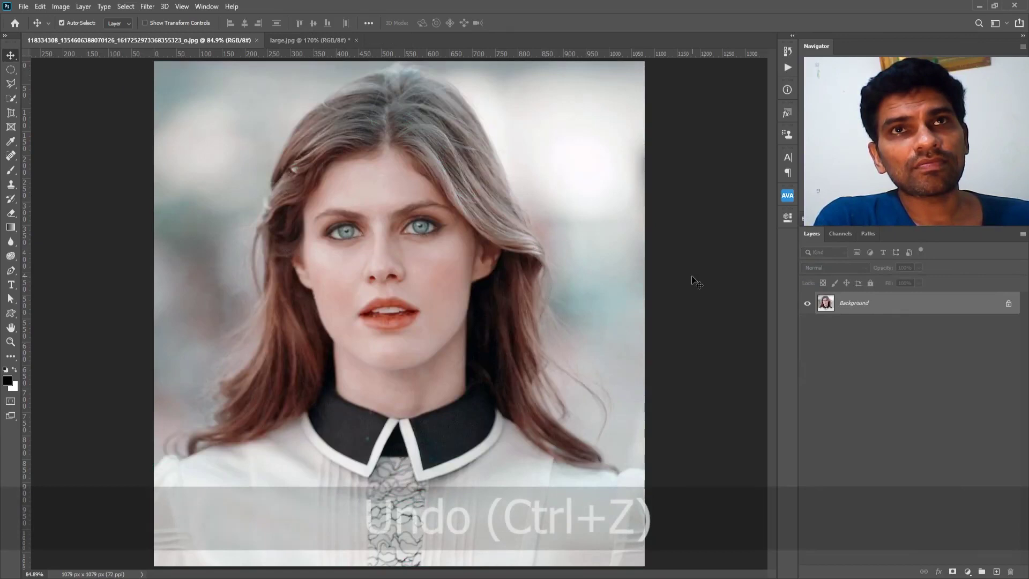